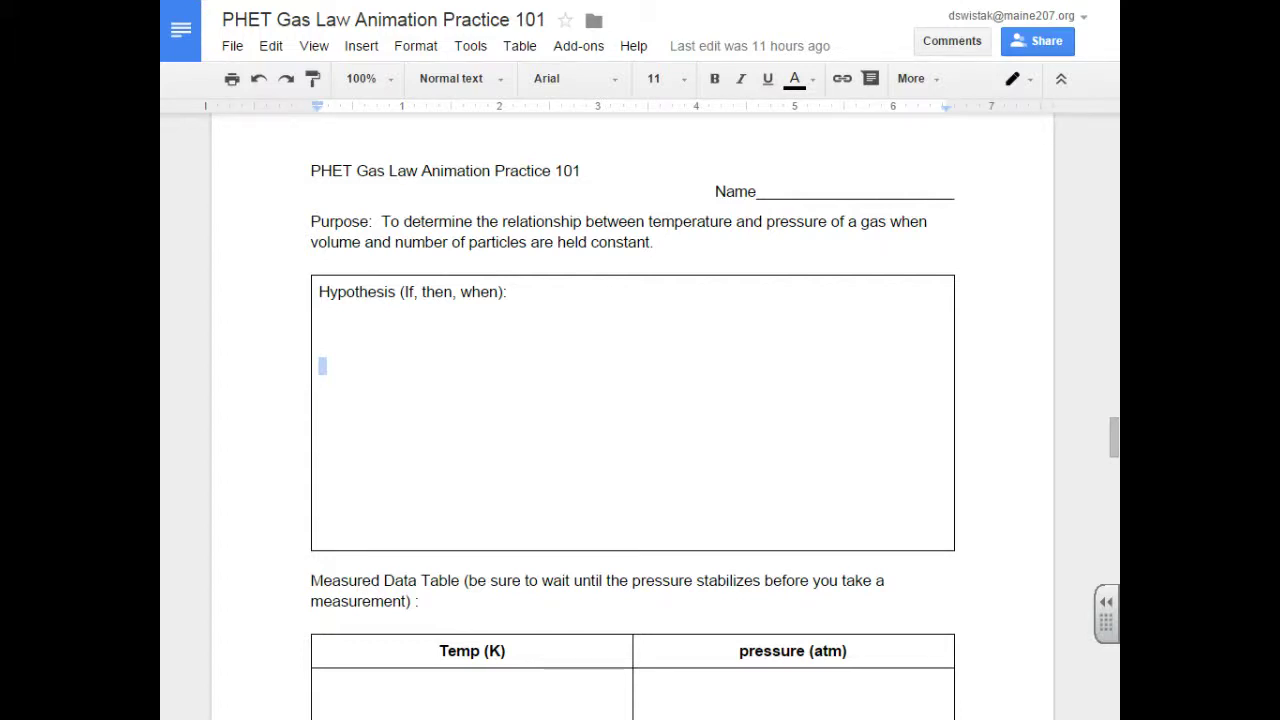
Circle "relationship" in the purpose in red ink and handwrite the "graph" and "statement" notes above it
{"action": "key", "text": "F11"}
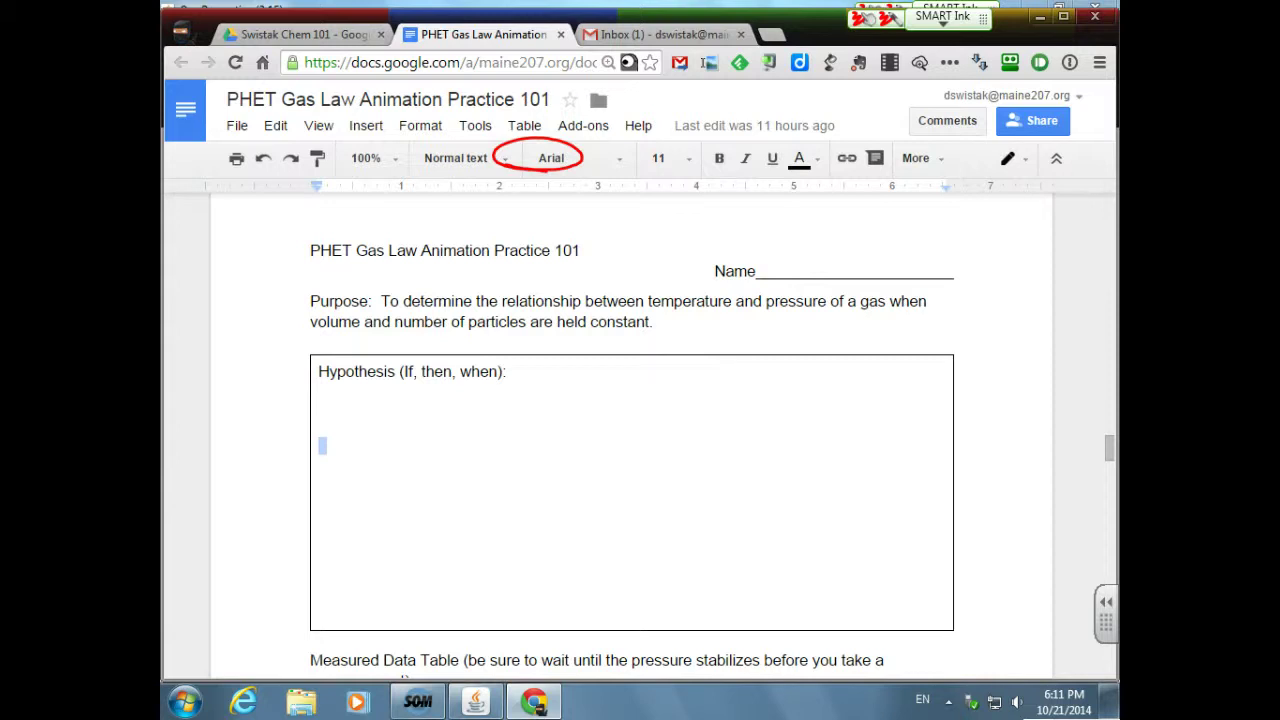
{"action": "key", "text": "F11"}
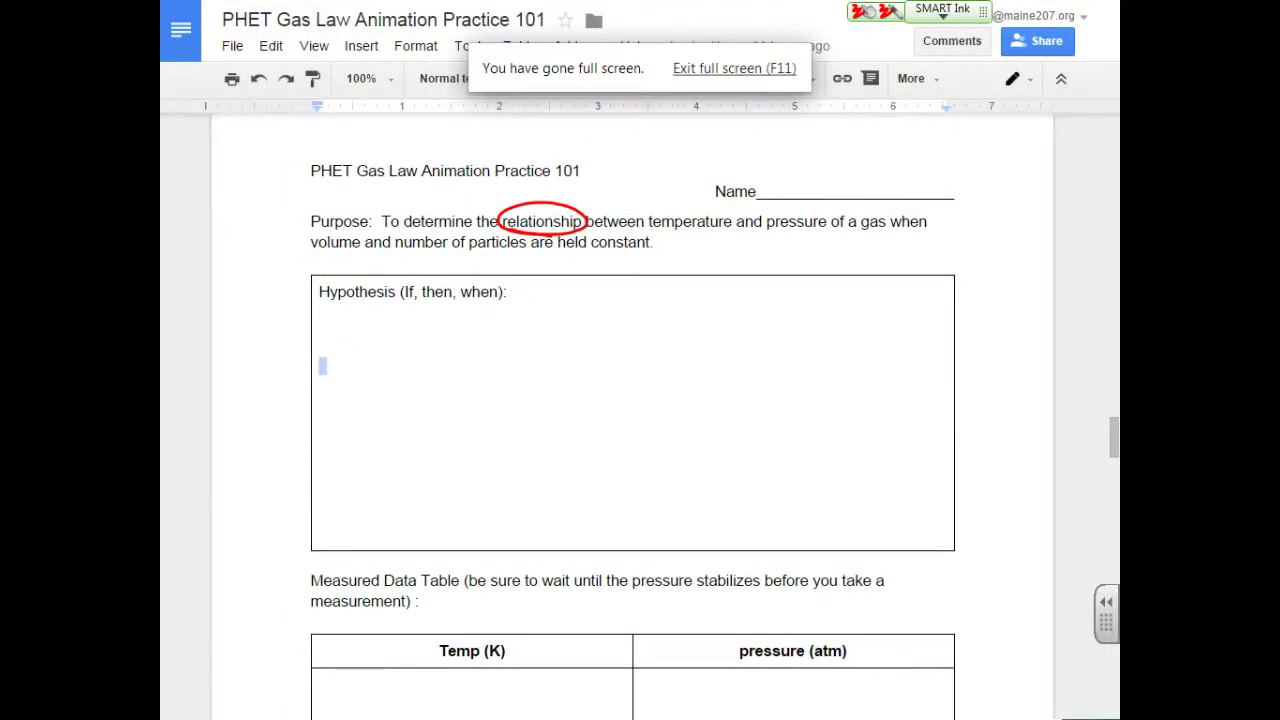
{"action": "left_click_drag", "start_coordinate": [589, 183], "coordinate": [576, 199]}
{"action": "mouse_move", "coordinate": [596, 178]}
{"action": "left_mouse_down"}
{"action": "mouse_move", "coordinate": [599, 190]}
{"action": "mouse_move", "coordinate": [604, 180]}
{"action": "left_mouse_up"}
{"action": "left_click_drag", "start_coordinate": [614, 176], "coordinate": [618, 183]}
{"action": "mouse_move", "coordinate": [621, 171]}
{"action": "left_mouse_down"}
{"action": "mouse_move", "coordinate": [650, 164]}
{"action": "mouse_move", "coordinate": [634, 210]}
{"action": "mouse_move", "coordinate": [652, 206]}
{"action": "left_mouse_up"}
{"action": "mouse_move", "coordinate": [668, 158]}
{"action": "left_mouse_down"}
{"action": "mouse_move", "coordinate": [660, 182]}
{"action": "mouse_move", "coordinate": [756, 112]}
{"action": "mouse_move", "coordinate": [778, 118]}
{"action": "left_mouse_up"}
Underline "temperature" and "pressure of a gas" in the purpose in red and label them IV and DV
{"action": "left_click_drag", "start_coordinate": [648, 231], "coordinate": [886, 237]}
{"action": "left_click_drag", "start_coordinate": [672, 236], "coordinate": [674, 256]}
{"action": "mouse_move", "coordinate": [658, 242]}
{"action": "left_mouse_down"}
{"action": "mouse_move", "coordinate": [688, 236]}
{"action": "mouse_move", "coordinate": [688, 254]}
{"action": "mouse_move", "coordinate": [702, 256]}
{"action": "left_mouse_up"}
{"action": "left_click_drag", "start_coordinate": [702, 256], "coordinate": [708, 236]}
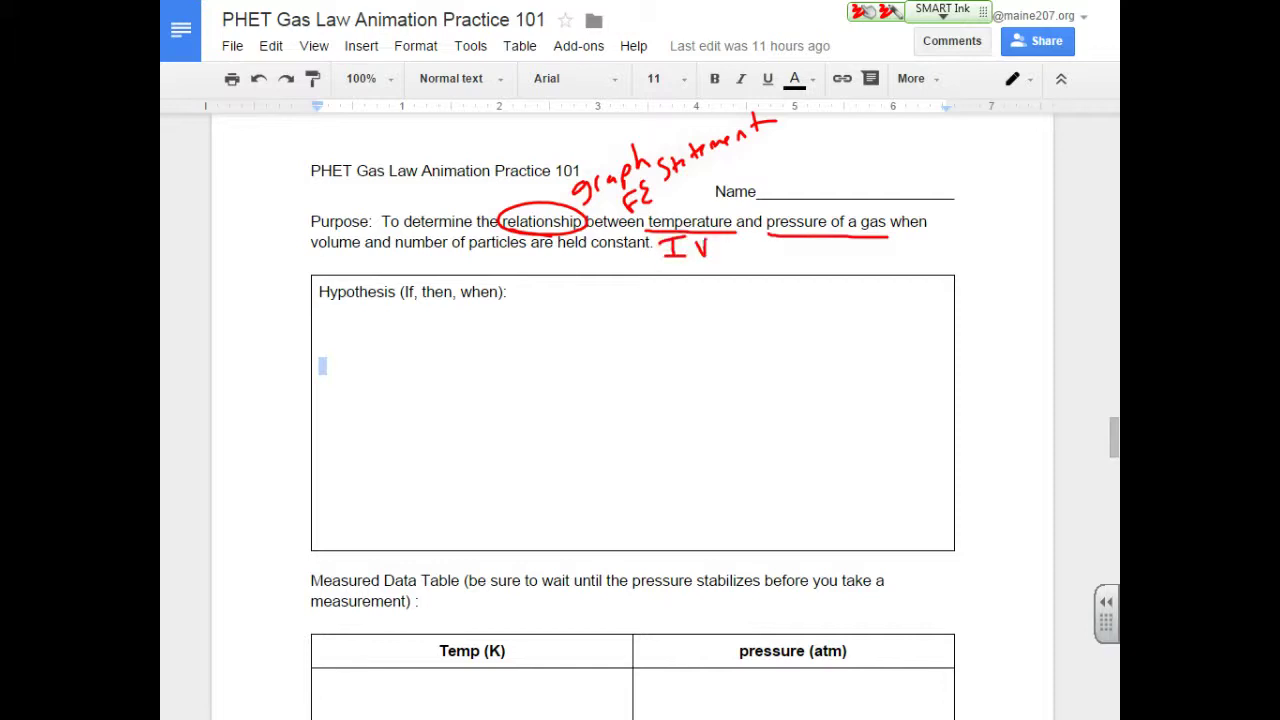
{"action": "left_click_drag", "start_coordinate": [820, 243], "coordinate": [821, 264]}
{"action": "left_click_drag", "start_coordinate": [808, 245], "coordinate": [824, 266]}
{"action": "left_click_drag", "start_coordinate": [848, 244], "coordinate": [856, 264]}
{"action": "left_click_drag", "start_coordinate": [856, 264], "coordinate": [864, 244]}
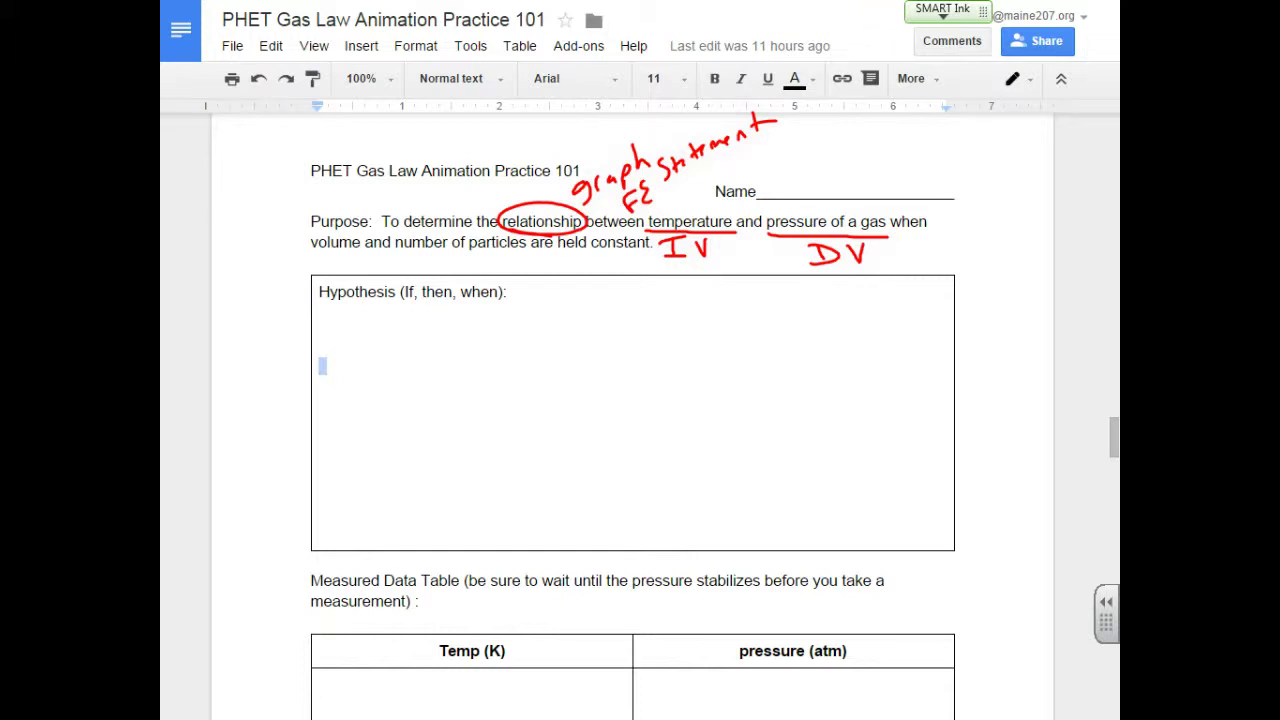
Handwrite "If I increase Temp of a gas, then" in blue ink as the hypothesis box's first line
{"action": "left_click_drag", "start_coordinate": [371, 320], "coordinate": [373, 349]}
{"action": "mouse_move", "coordinate": [349, 315]}
{"action": "left_mouse_down"}
{"action": "mouse_move", "coordinate": [380, 313]}
{"action": "mouse_move", "coordinate": [391, 347]}
{"action": "left_mouse_up"}
{"action": "mouse_move", "coordinate": [412, 313]}
{"action": "left_mouse_down"}
{"action": "mouse_move", "coordinate": [404, 343]}
{"action": "mouse_move", "coordinate": [451, 341]}
{"action": "mouse_move", "coordinate": [465, 315]}
{"action": "left_mouse_up"}
{"action": "left_click_drag", "start_coordinate": [440, 343], "coordinate": [516, 342]}
{"action": "left_click", "coordinate": [497, 331]}
{"action": "left_click_drag", "start_coordinate": [520, 331], "coordinate": [553, 341]}
{"action": "left_click_drag", "start_coordinate": [558, 336], "coordinate": [574, 343]}
{"action": "mouse_move", "coordinate": [586, 338]}
{"action": "left_mouse_down"}
{"action": "mouse_move", "coordinate": [617, 338]}
{"action": "mouse_move", "coordinate": [624, 311]}
{"action": "left_mouse_up"}
{"action": "left_click_drag", "start_coordinate": [626, 332], "coordinate": [722, 340]}
{"action": "mouse_move", "coordinate": [758, 326]}
{"action": "left_mouse_down"}
{"action": "mouse_move", "coordinate": [750, 334]}
{"action": "mouse_move", "coordinate": [790, 356]}
{"action": "mouse_move", "coordinate": [832, 338]}
{"action": "left_mouse_up"}
{"action": "mouse_move", "coordinate": [858, 330]}
{"action": "left_mouse_down"}
{"action": "mouse_move", "coordinate": [852, 346]}
{"action": "mouse_move", "coordinate": [888, 326]}
{"action": "left_mouse_up"}
{"action": "mouse_move", "coordinate": [888, 312]}
{"action": "left_mouse_down"}
{"action": "mouse_move", "coordinate": [889, 338]}
{"action": "mouse_move", "coordinate": [906, 342]}
{"action": "left_mouse_up"}
{"action": "left_click_drag", "start_coordinate": [914, 336], "coordinate": [931, 342]}
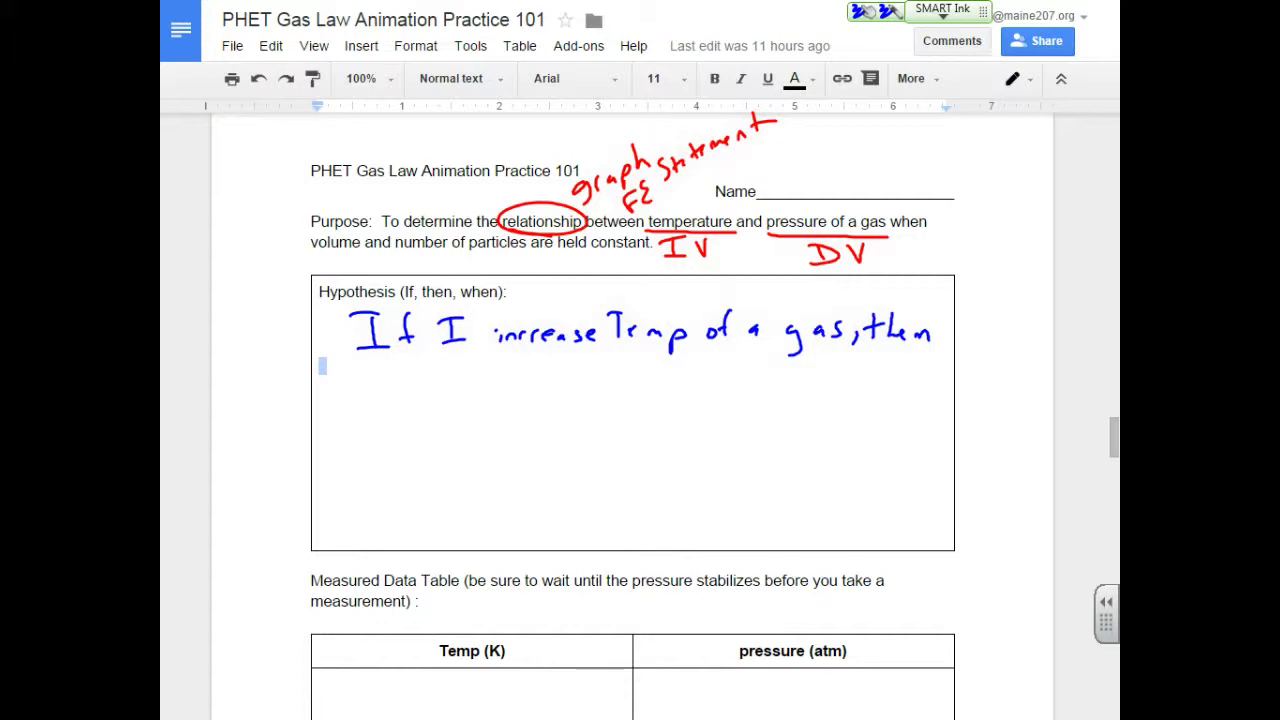
Continue the handwritten hypothesis with "the pressure will", a blank line for the answer, and "when"
{"action": "left_click_drag", "start_coordinate": [344, 390], "coordinate": [342, 416]}
{"action": "left_click_drag", "start_coordinate": [330, 404], "coordinate": [410, 406]}
{"action": "left_click_drag", "start_coordinate": [427, 391], "coordinate": [447, 400]}
{"action": "left_click_drag", "start_coordinate": [465, 387], "coordinate": [457, 403]}
{"action": "mouse_move", "coordinate": [480, 384]}
{"action": "left_mouse_down"}
{"action": "mouse_move", "coordinate": [472, 404]}
{"action": "mouse_move", "coordinate": [518, 386]}
{"action": "left_mouse_up"}
{"action": "left_click_drag", "start_coordinate": [528, 394], "coordinate": [592, 390]}
{"action": "left_click_drag", "start_coordinate": [597, 390], "coordinate": [620, 400]}
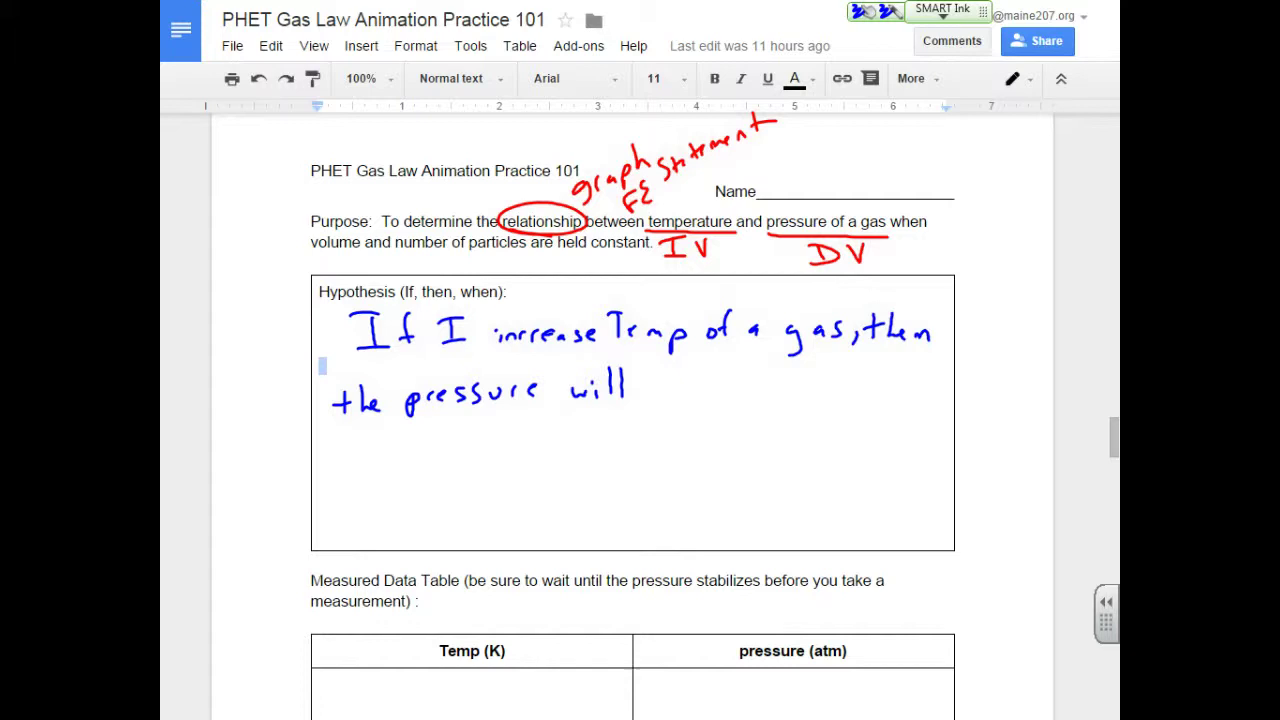
{"action": "left_click_drag", "start_coordinate": [633, 404], "coordinate": [856, 396]}
{"action": "left_click_drag", "start_coordinate": [856, 392], "coordinate": [894, 396]}
Finish the handwritten hypothesis with "volume + number of particles are kept constant."
{"action": "left_click_drag", "start_coordinate": [343, 460], "coordinate": [407, 480]}
{"action": "left_click_drag", "start_coordinate": [418, 468], "coordinate": [456, 480]}
{"action": "mouse_move", "coordinate": [511, 448]}
{"action": "left_mouse_down"}
{"action": "mouse_move", "coordinate": [496, 464]}
{"action": "mouse_move", "coordinate": [584, 478]}
{"action": "left_mouse_up"}
{"action": "left_click_drag", "start_coordinate": [587, 478], "coordinate": [602, 468]}
{"action": "mouse_move", "coordinate": [608, 446]}
{"action": "left_mouse_down"}
{"action": "mouse_move", "coordinate": [610, 478]}
{"action": "mouse_move", "coordinate": [622, 466]}
{"action": "left_mouse_up"}
{"action": "left_click_drag", "start_coordinate": [624, 468], "coordinate": [656, 458]}
{"action": "left_click_drag", "start_coordinate": [674, 460], "coordinate": [676, 470]}
{"action": "mouse_move", "coordinate": [692, 440]}
{"action": "left_mouse_down"}
{"action": "mouse_move", "coordinate": [688, 470]}
{"action": "mouse_move", "coordinate": [724, 484]}
{"action": "left_mouse_up"}
{"action": "mouse_move", "coordinate": [724, 458]}
{"action": "left_mouse_down"}
{"action": "mouse_move", "coordinate": [742, 470]}
{"action": "mouse_move", "coordinate": [766, 452]}
{"action": "left_mouse_up"}
{"action": "left_click_drag", "start_coordinate": [772, 440], "coordinate": [774, 464]}
{"action": "left_click_drag", "start_coordinate": [788, 456], "coordinate": [792, 460]}
{"action": "left_click_drag", "start_coordinate": [808, 448], "coordinate": [818, 458]}
{"action": "left_click_drag", "start_coordinate": [824, 452], "coordinate": [886, 458]}
{"action": "left_click_drag", "start_coordinate": [890, 462], "coordinate": [914, 458]}
{"action": "mouse_move", "coordinate": [410, 496]}
{"action": "left_mouse_down"}
{"action": "mouse_move", "coordinate": [406, 530]}
{"action": "mouse_move", "coordinate": [424, 522]}
{"action": "left_mouse_up"}
{"action": "mouse_move", "coordinate": [444, 518]}
{"action": "left_mouse_down"}
{"action": "mouse_move", "coordinate": [434, 524]}
{"action": "mouse_move", "coordinate": [454, 534]}
{"action": "left_mouse_up"}
{"action": "left_click_drag", "start_coordinate": [456, 516], "coordinate": [486, 518]}
{"action": "mouse_move", "coordinate": [474, 508]}
{"action": "left_mouse_down"}
{"action": "mouse_move", "coordinate": [562, 526]}
{"action": "mouse_move", "coordinate": [574, 516]}
{"action": "left_mouse_up"}
{"action": "left_click_drag", "start_coordinate": [582, 514], "coordinate": [618, 526]}
{"action": "left_click_drag", "start_coordinate": [610, 512], "coordinate": [650, 514]}
{"action": "mouse_move", "coordinate": [658, 498]}
{"action": "left_mouse_down"}
{"action": "mouse_move", "coordinate": [658, 524]}
{"action": "mouse_move", "coordinate": [664, 508]}
{"action": "left_mouse_up"}
{"action": "left_click", "coordinate": [676, 512]}
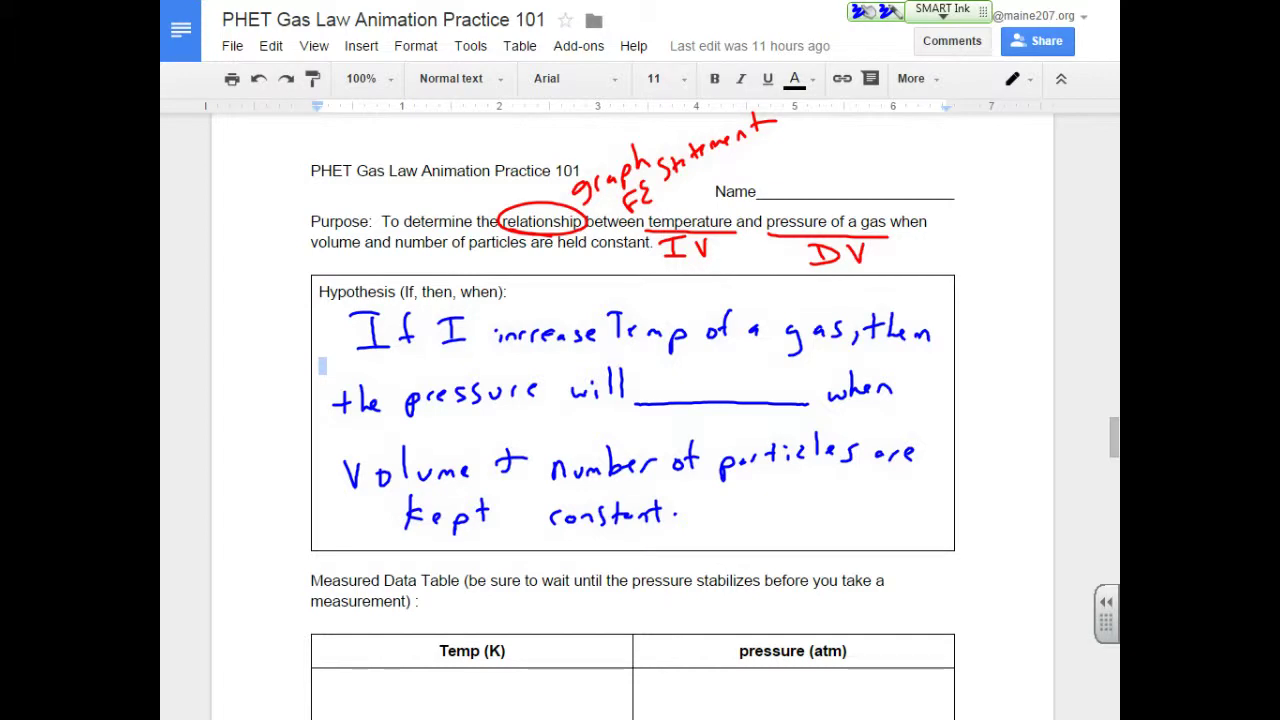
Underline "volume" and "number of particles" in the hypothesis and fill the blank with "increase"
{"action": "left_click_drag", "start_coordinate": [426, 491], "coordinate": [480, 488]}
{"action": "left_click_drag", "start_coordinate": [602, 489], "coordinate": [748, 485]}
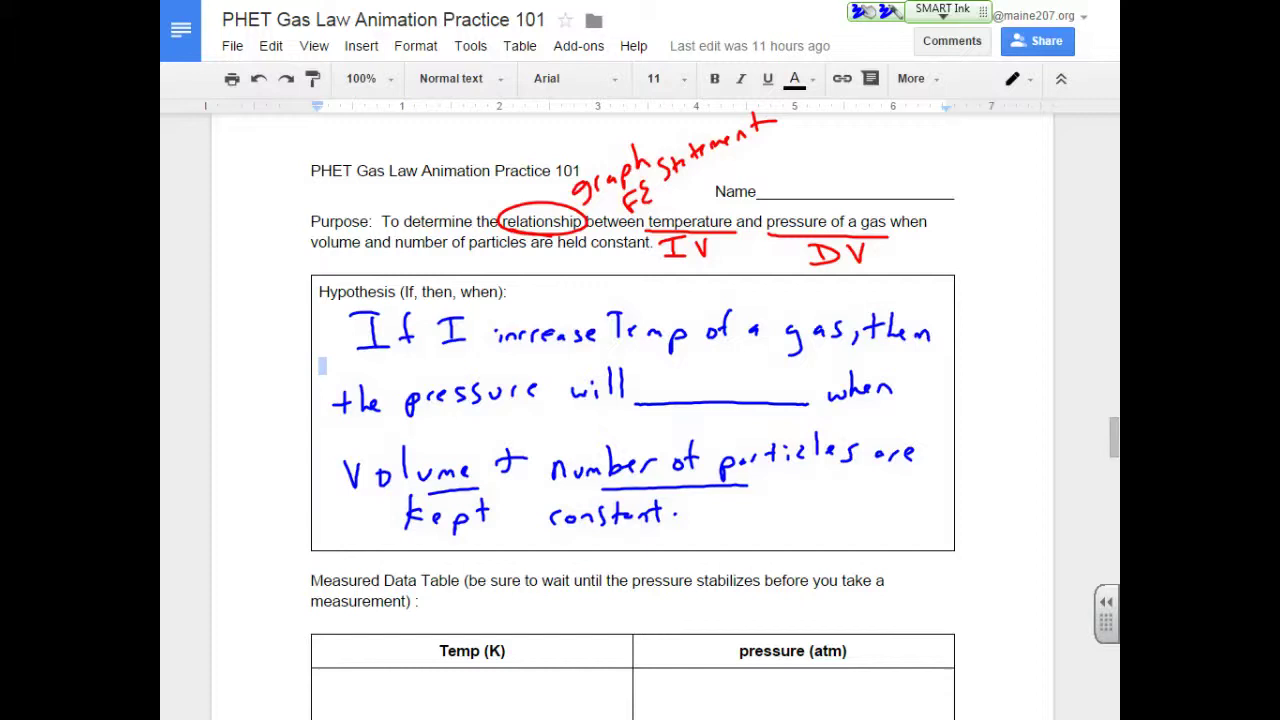
{"action": "left_click_drag", "start_coordinate": [676, 386], "coordinate": [796, 390]}
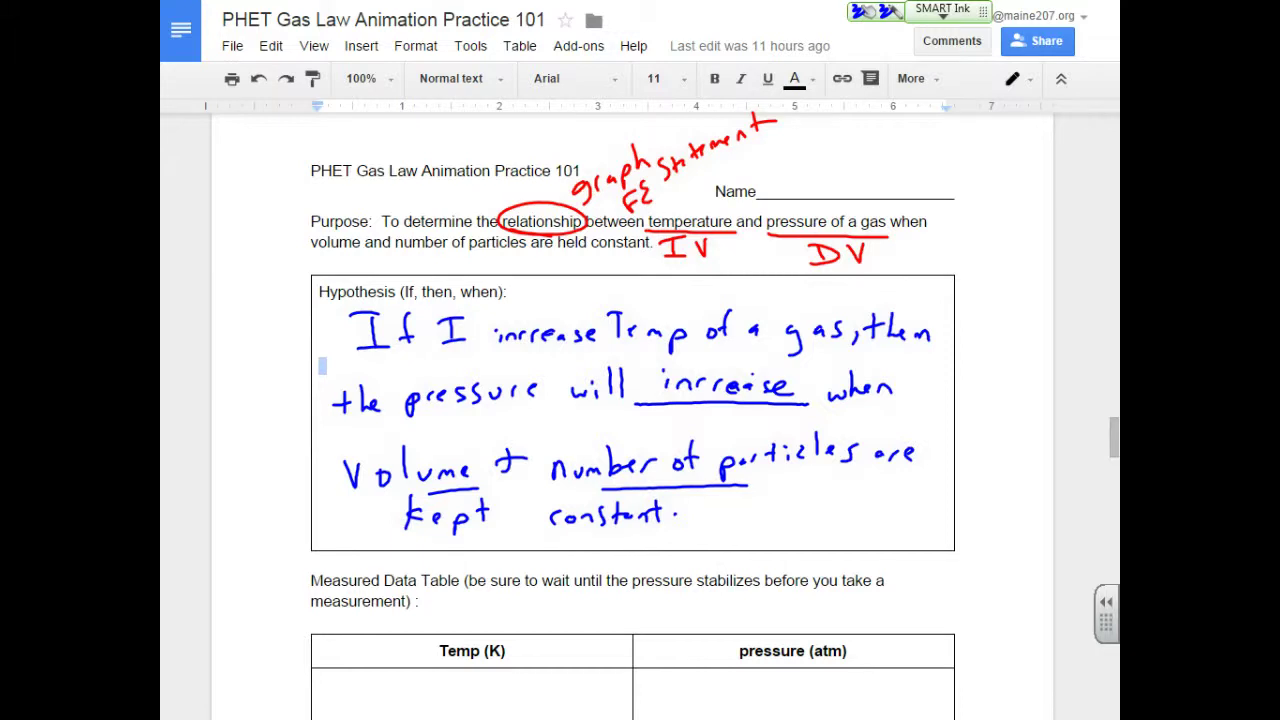
Clear all ink annotations from the screen and bring the whole Measured Data Table into view
{"action": "scroll", "coordinate": [632, 420], "scroll_direction": "down", "scroll_amount": 4}
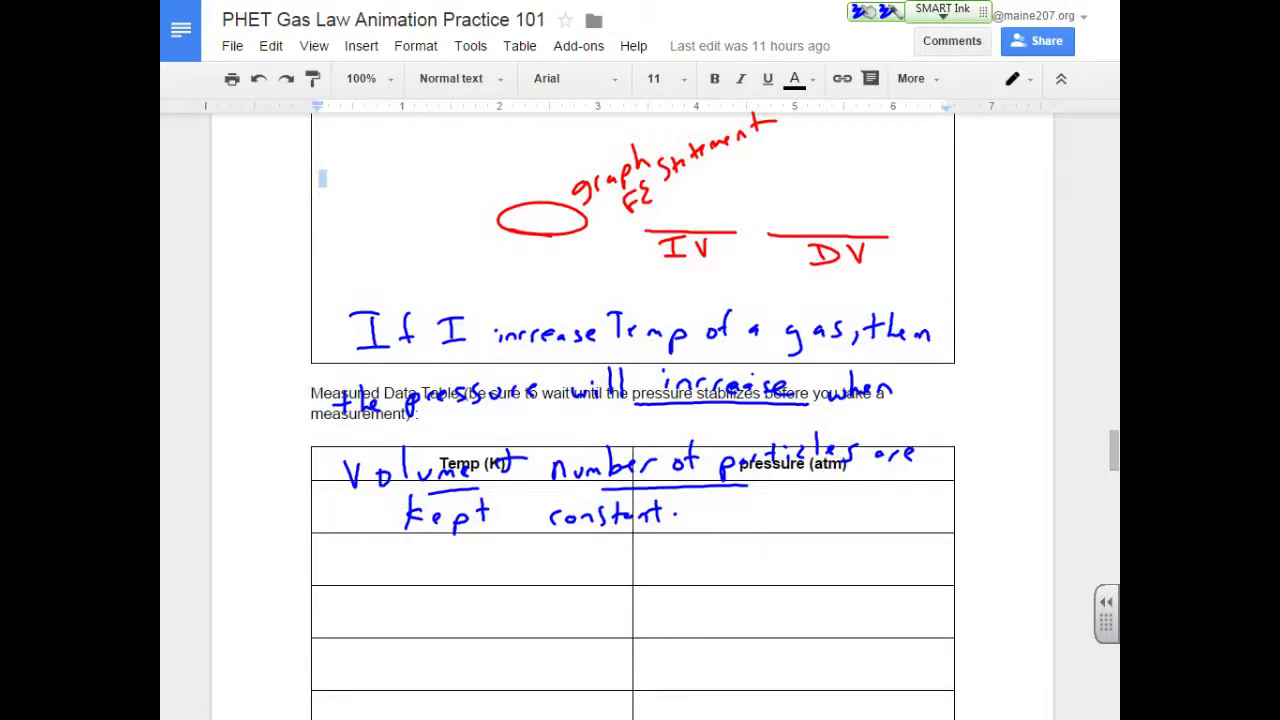
{"action": "left_click", "coordinate": [942, 16]}
{"action": "left_click", "coordinate": [1014, 69]}
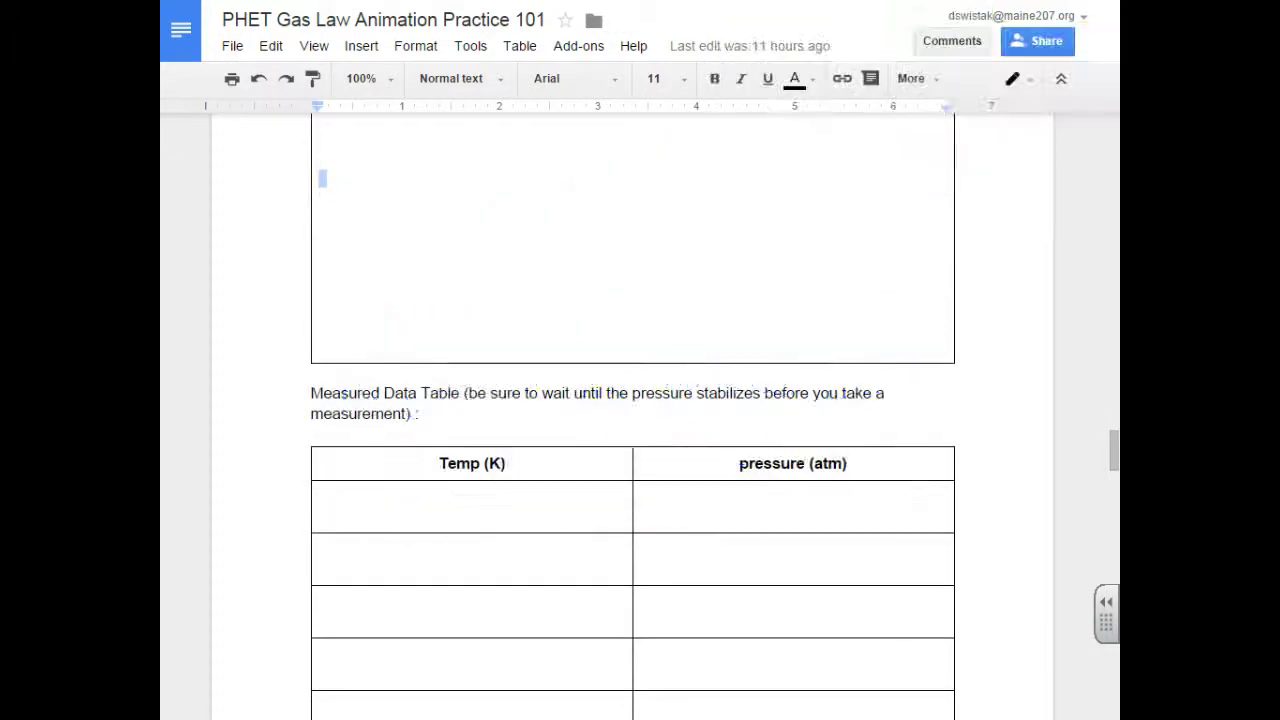
{"action": "scroll", "coordinate": [632, 420], "scroll_direction": "down", "scroll_amount": 5}
{"action": "scroll", "coordinate": [632, 420], "scroll_direction": "up", "scroll_amount": 4}
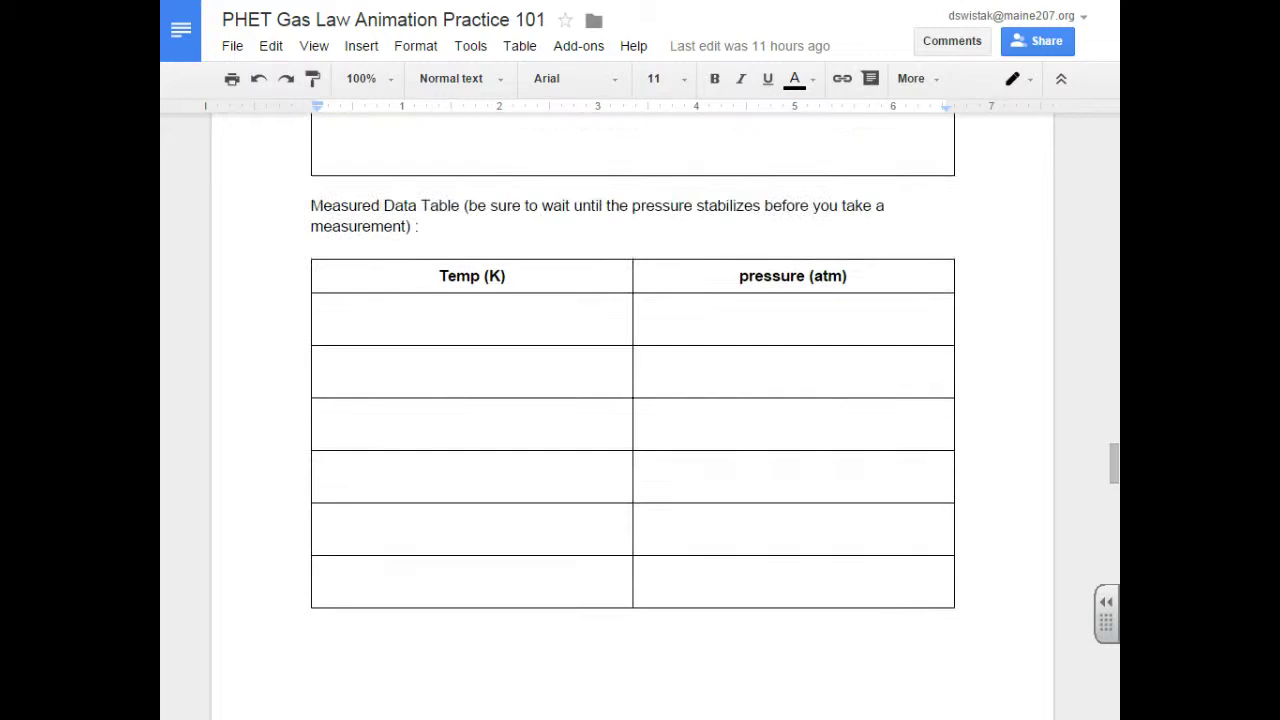
Switch to the PhET Gas Properties simulation, hold volume constant, and pump about 343 heavy-species particles into the chamber
{"action": "key", "text": "alt+Tab"}
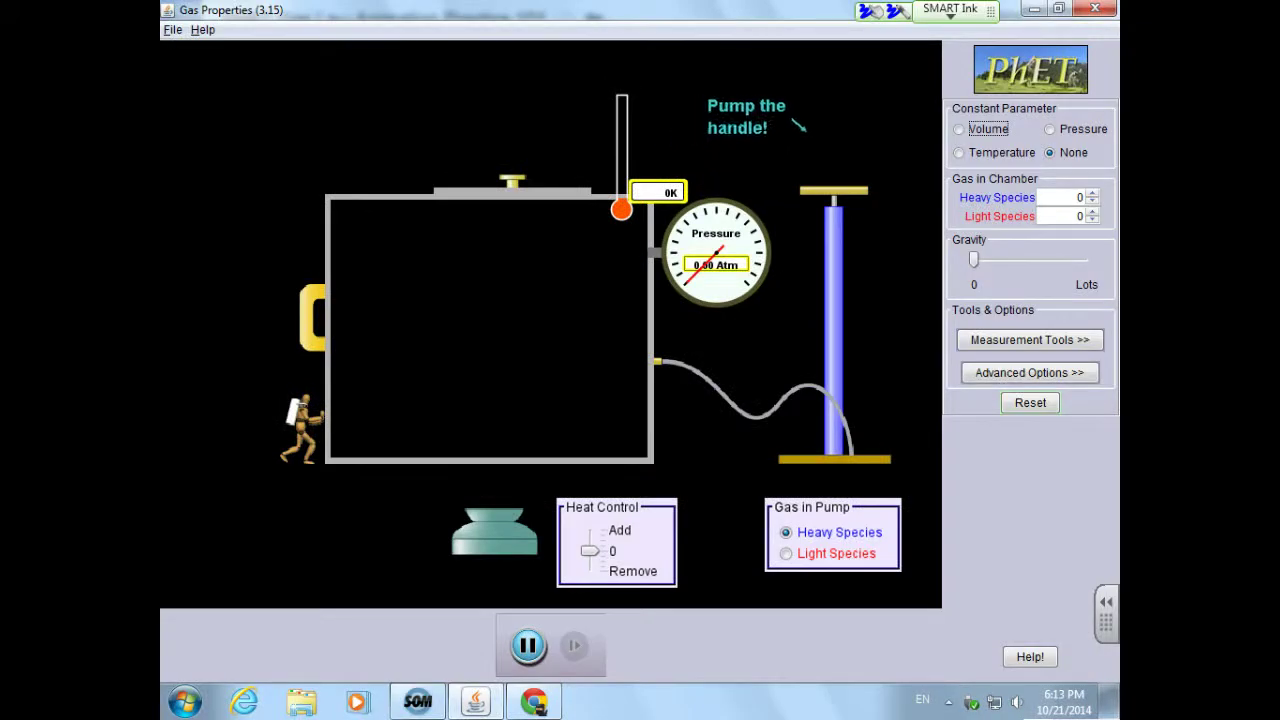
{"action": "left_click", "coordinate": [960, 129]}
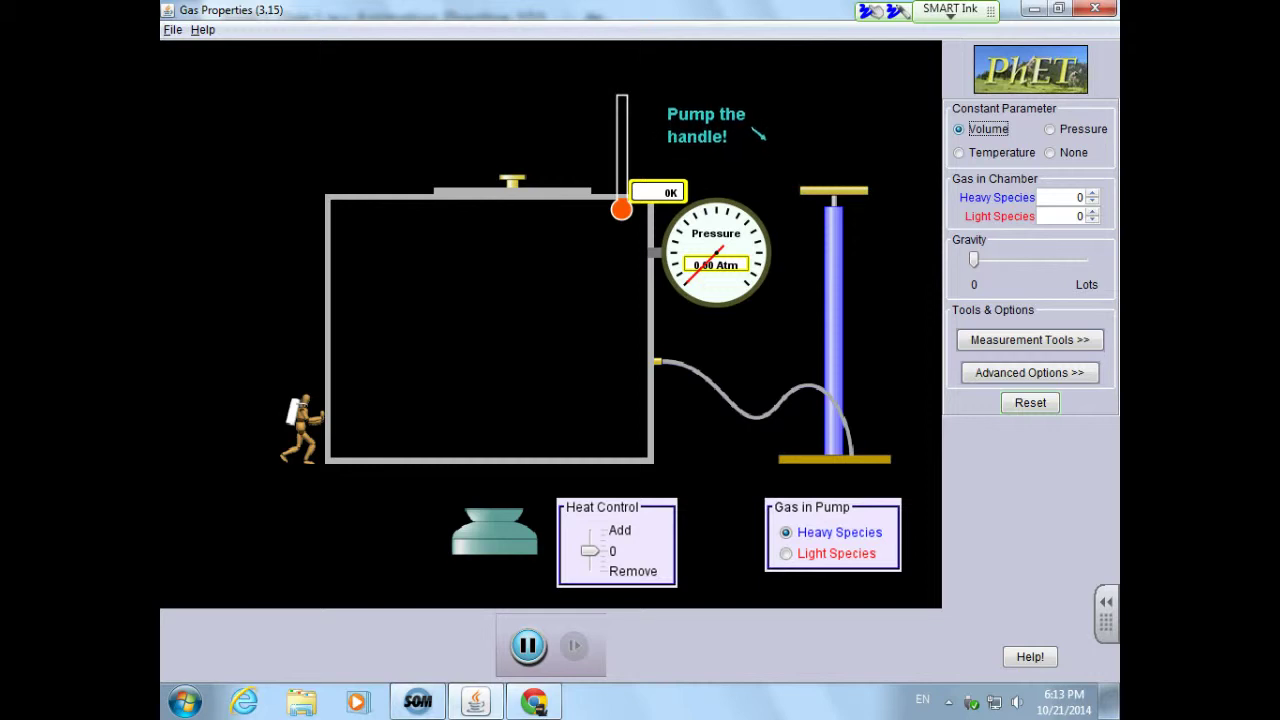
{"action": "left_click_drag", "start_coordinate": [590, 551], "coordinate": [590, 530]}
{"action": "mouse_move", "coordinate": [833, 190]}
{"action": "left_mouse_down"}
{"action": "mouse_move", "coordinate": [833, 134]}
{"action": "mouse_move", "coordinate": [833, 189]}
{"action": "left_mouse_up"}
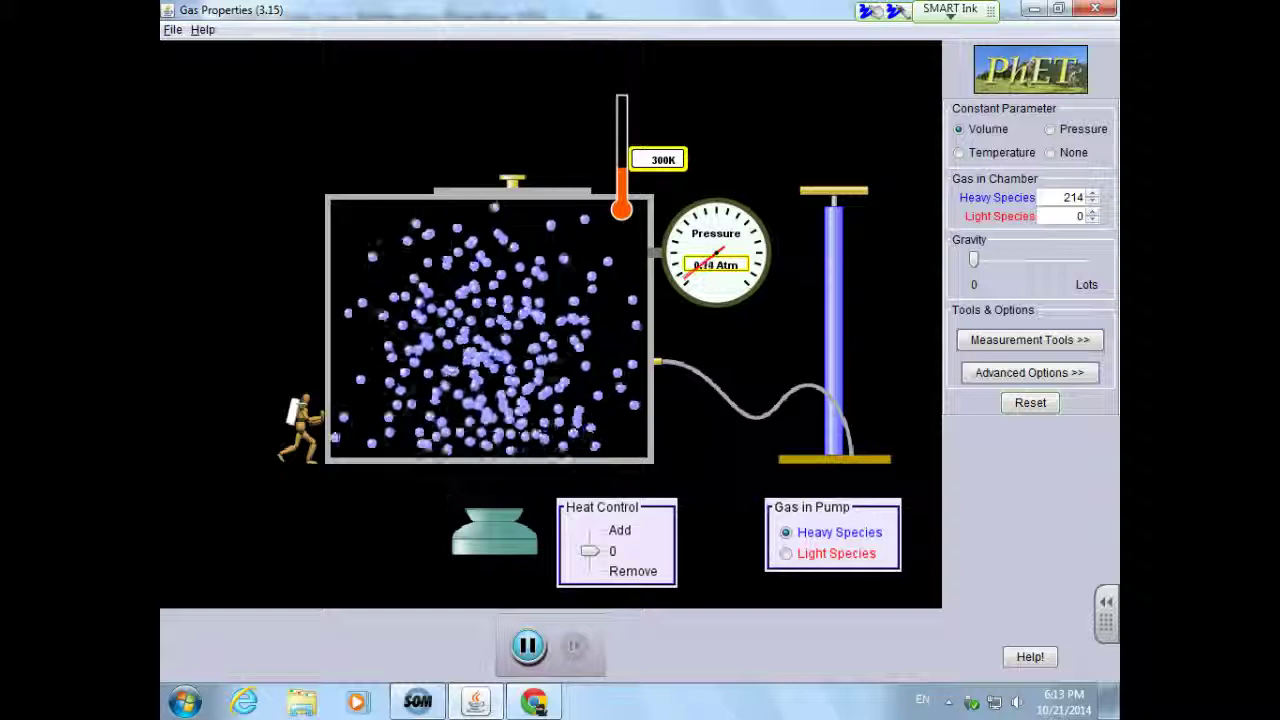
{"action": "mouse_move", "coordinate": [833, 190]}
{"action": "left_mouse_down"}
{"action": "mouse_move", "coordinate": [833, 51]}
{"action": "mouse_move", "coordinate": [833, 190]}
{"action": "left_mouse_up"}
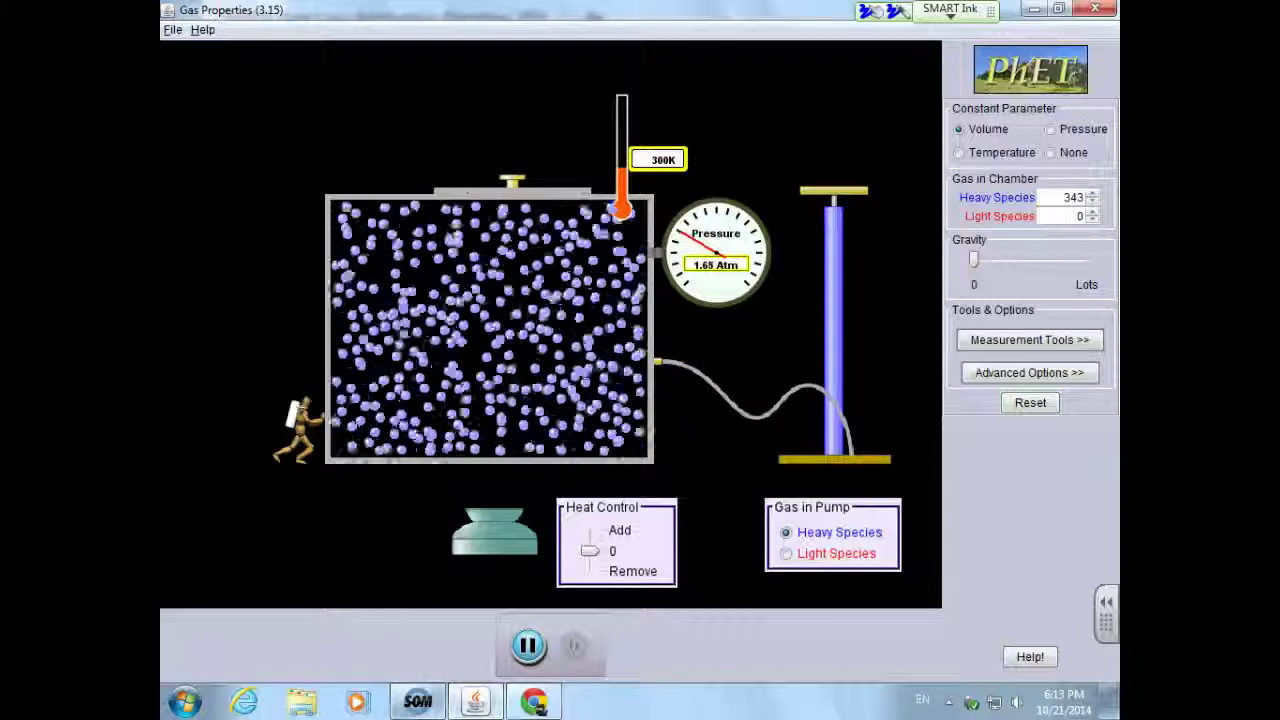
Return to the worksheet and handwrite 300 K and 1.67 atm in the data table's first row
{"action": "left_click", "coordinate": [418, 701]}
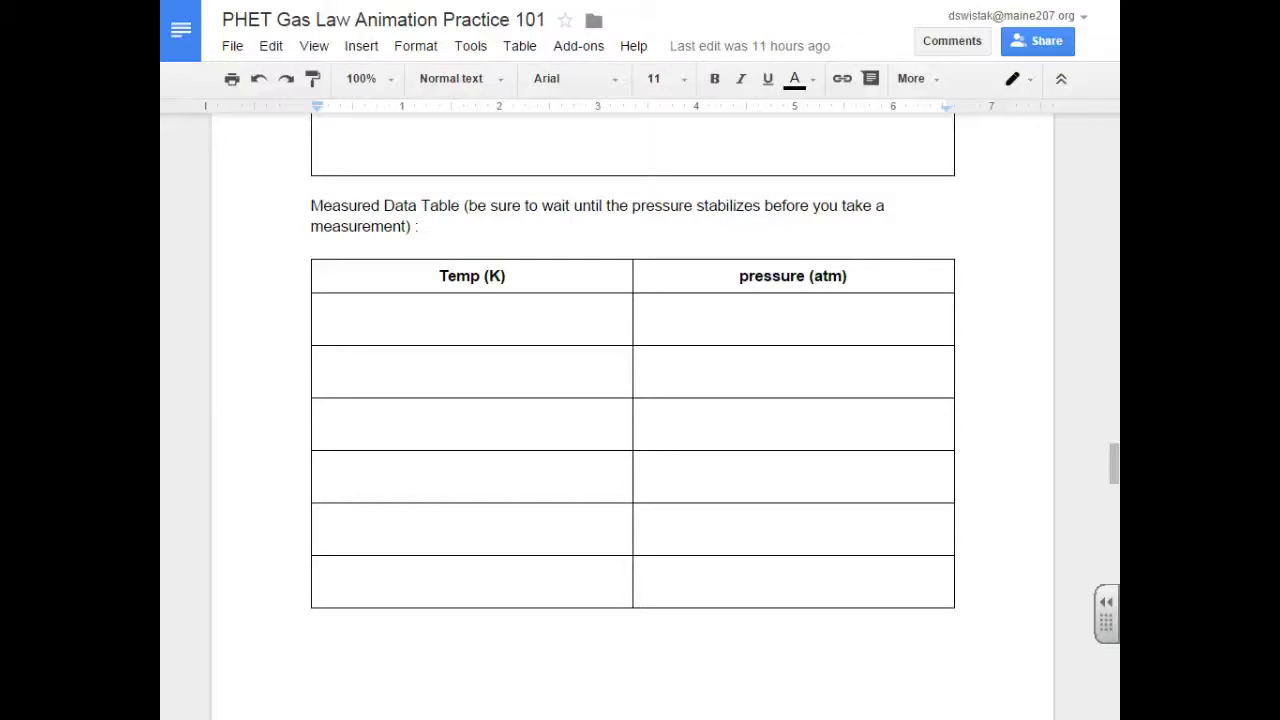
{"action": "key", "text": "F11"}
{"action": "left_click_drag", "start_coordinate": [421, 308], "coordinate": [424, 340]}
{"action": "key", "text": "F11"}
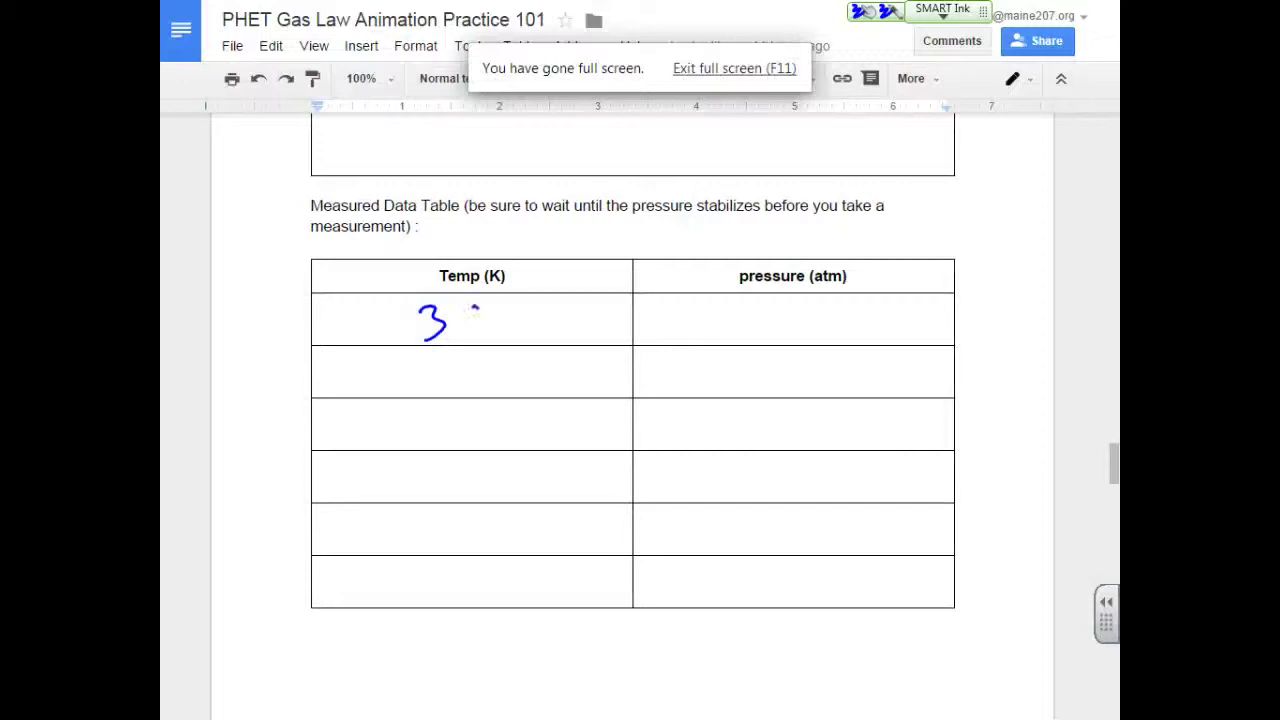
{"action": "mouse_move", "coordinate": [757, 306]}
{"action": "left_mouse_down"}
{"action": "mouse_move", "coordinate": [756, 339]}
{"action": "mouse_move", "coordinate": [788, 335]}
{"action": "left_mouse_up"}
{"action": "left_click", "coordinate": [773, 339]}
{"action": "mouse_move", "coordinate": [808, 309]}
{"action": "left_mouse_down"}
{"action": "mouse_move", "coordinate": [828, 306]}
{"action": "mouse_move", "coordinate": [820, 340]}
{"action": "left_mouse_up"}
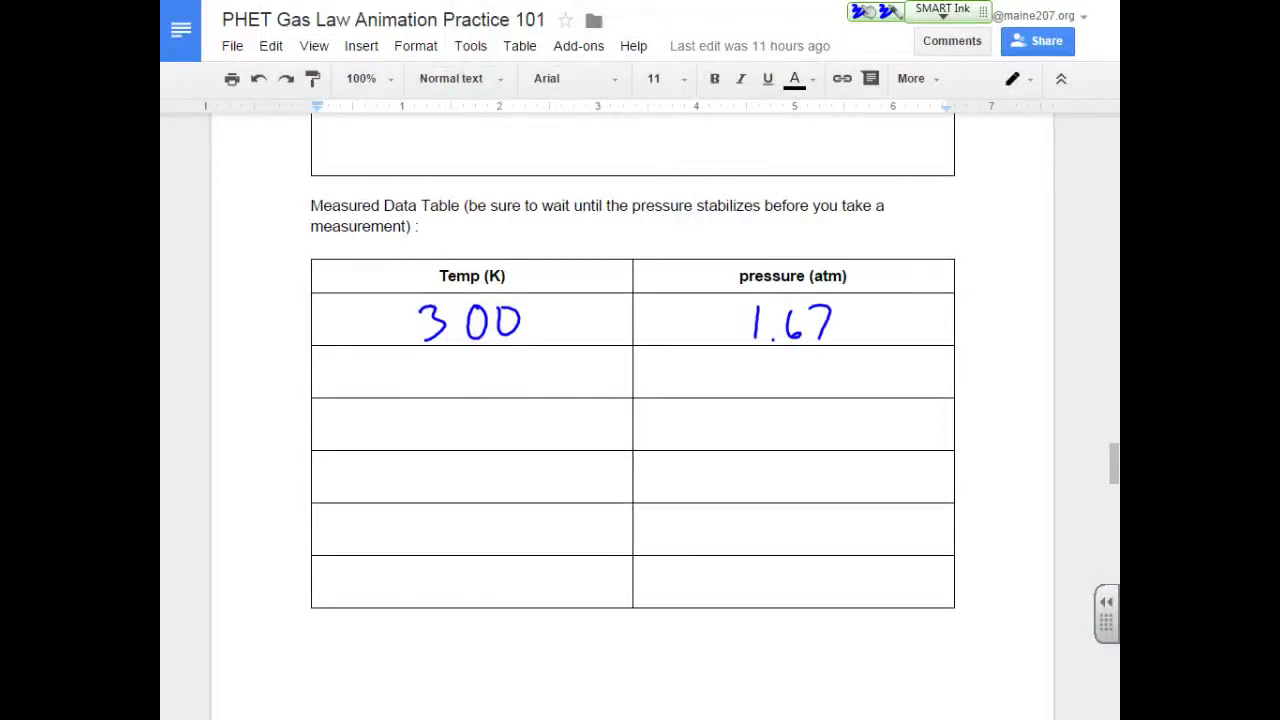
Heat the simulated gas to 422 K and handwrite 422 and 2.40 in the worksheet table's second row
{"action": "key", "text": "alt+Tab"}
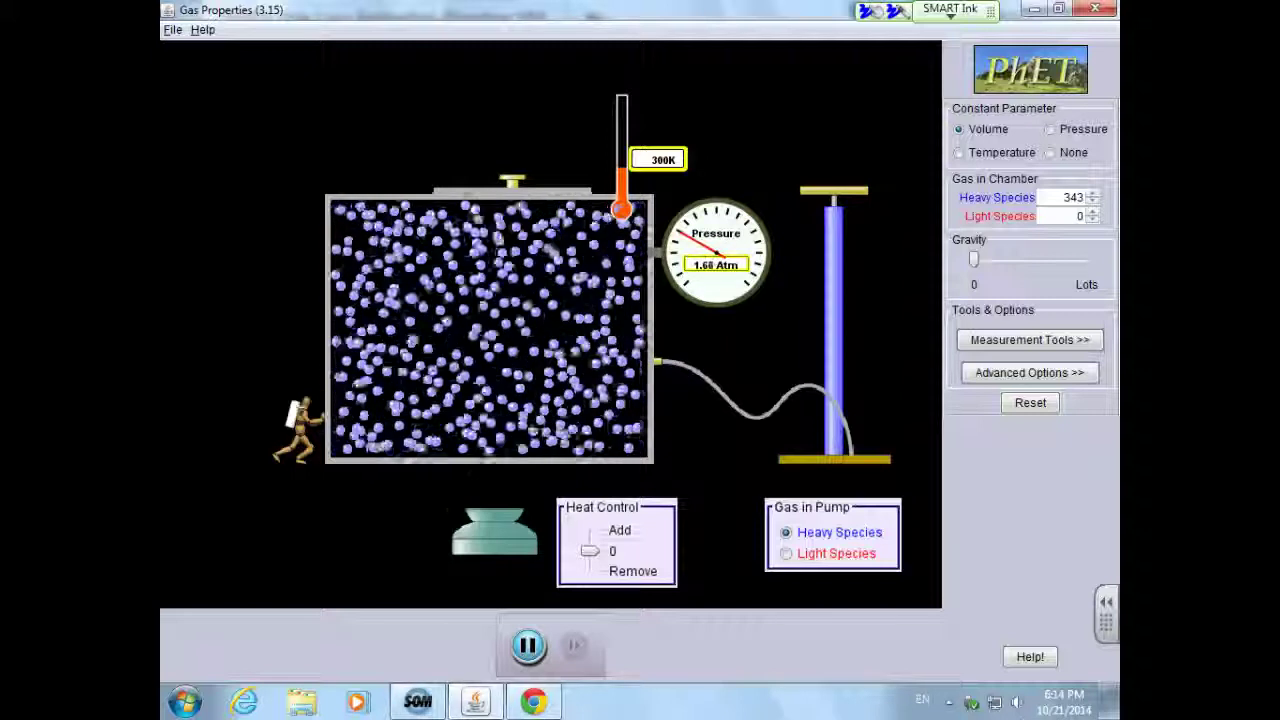
{"action": "left_click_drag", "start_coordinate": [590, 551], "coordinate": [590, 530]}
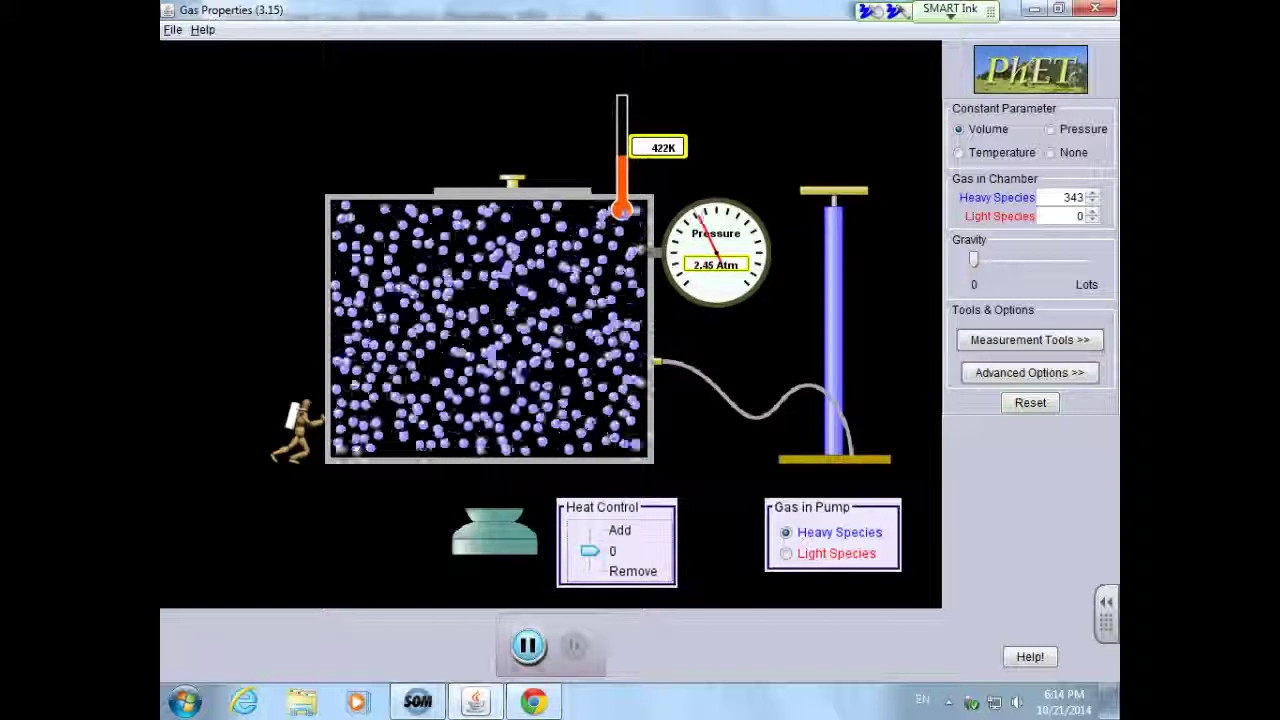
{"action": "left_click", "coordinate": [533, 702]}
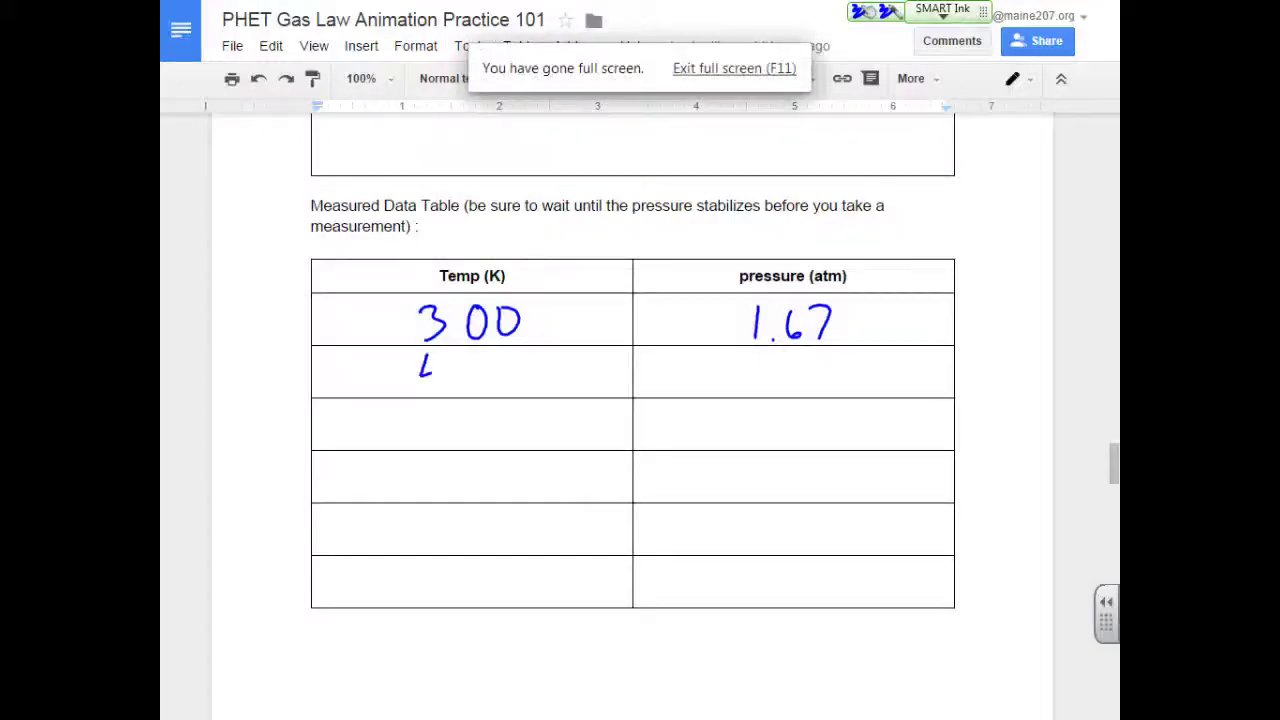
{"action": "mouse_move", "coordinate": [754, 364]}
{"action": "left_mouse_down"}
{"action": "mouse_move", "coordinate": [774, 384]}
{"action": "mouse_move", "coordinate": [806, 376]}
{"action": "left_mouse_up"}
{"action": "left_click", "coordinate": [781, 385]}
{"action": "left_click_drag", "start_coordinate": [809, 362], "coordinate": [808, 389]}
{"action": "mouse_move", "coordinate": [824, 366]}
{"action": "left_mouse_down"}
{"action": "mouse_move", "coordinate": [824, 382]}
{"action": "mouse_move", "coordinate": [828, 366]}
{"action": "left_mouse_up"}
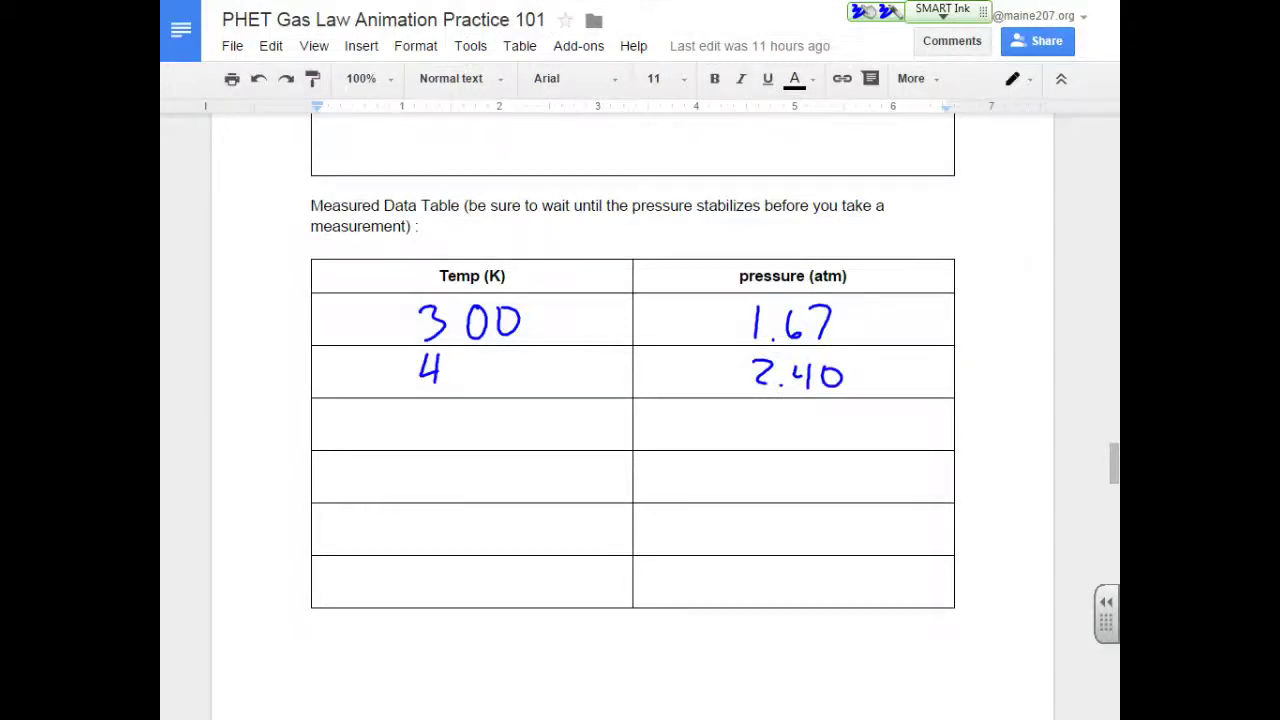
{"action": "key", "text": "alt+Tab"}
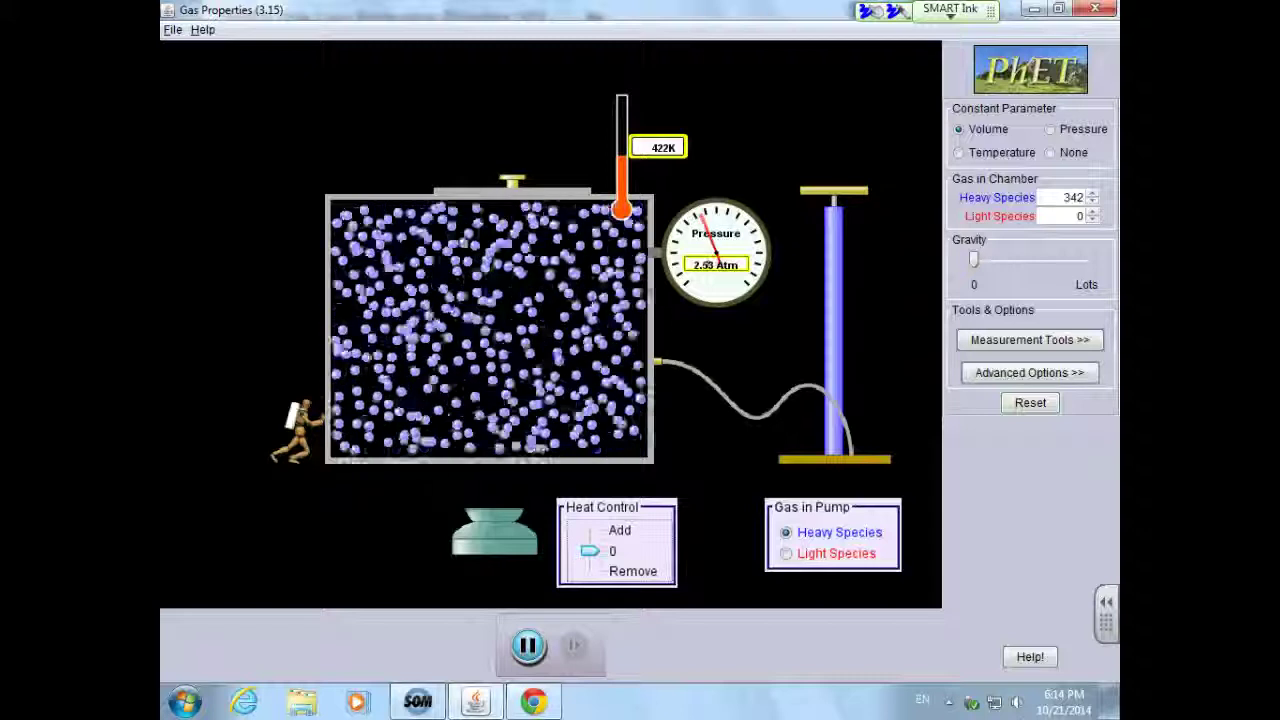
{"action": "key", "text": "alt+Tab"}
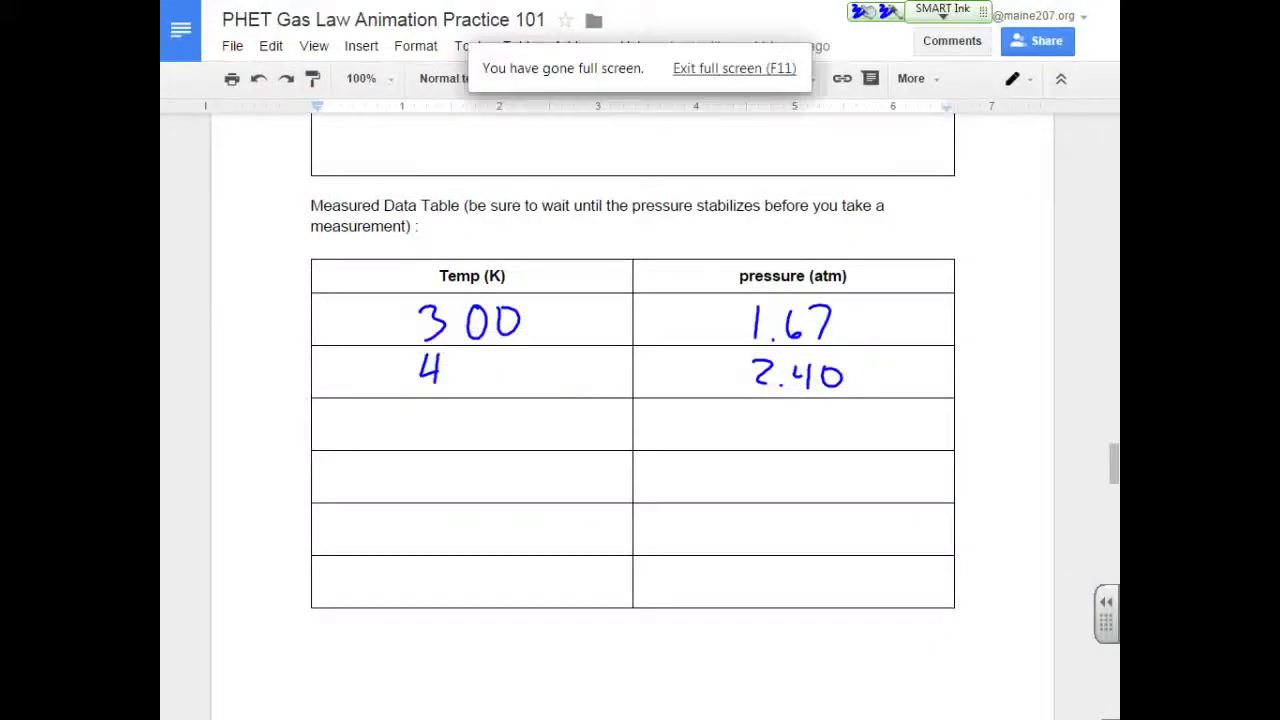
{"action": "mouse_move", "coordinate": [473, 362]}
{"action": "left_mouse_down"}
{"action": "mouse_move", "coordinate": [497, 385]}
{"action": "mouse_move", "coordinate": [531, 385]}
{"action": "left_mouse_up"}
Heat the simulated gas to about 570 K and handwrite 570 and 3.33 in the worksheet table's third row
{"action": "key", "text": "alt+Tab"}
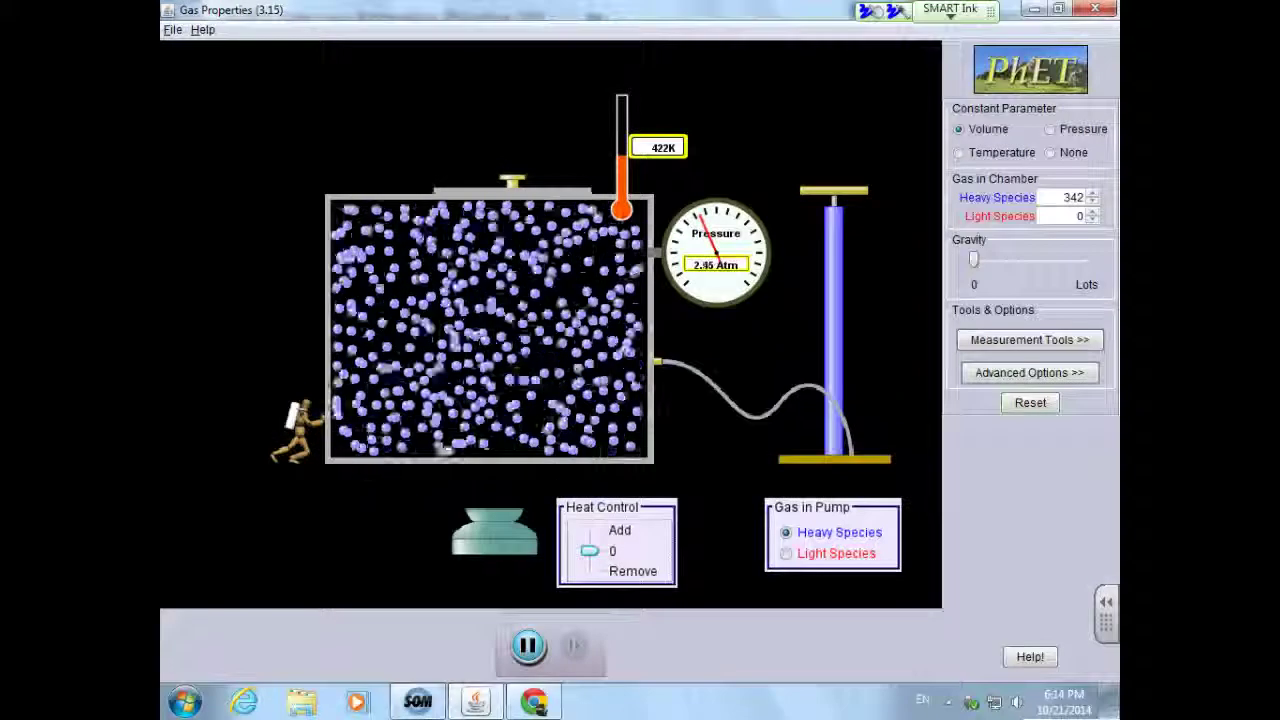
{"action": "left_click_drag", "start_coordinate": [589, 551], "coordinate": [589, 537]}
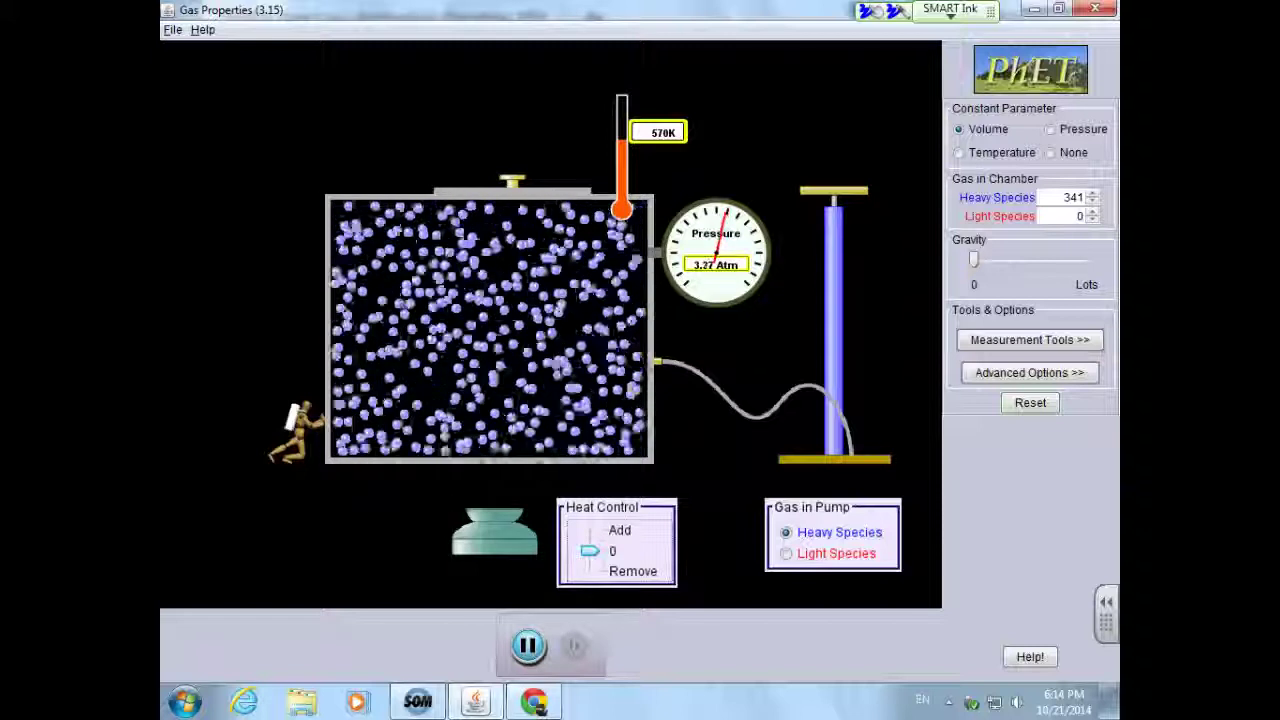
{"action": "left_click", "coordinate": [534, 701]}
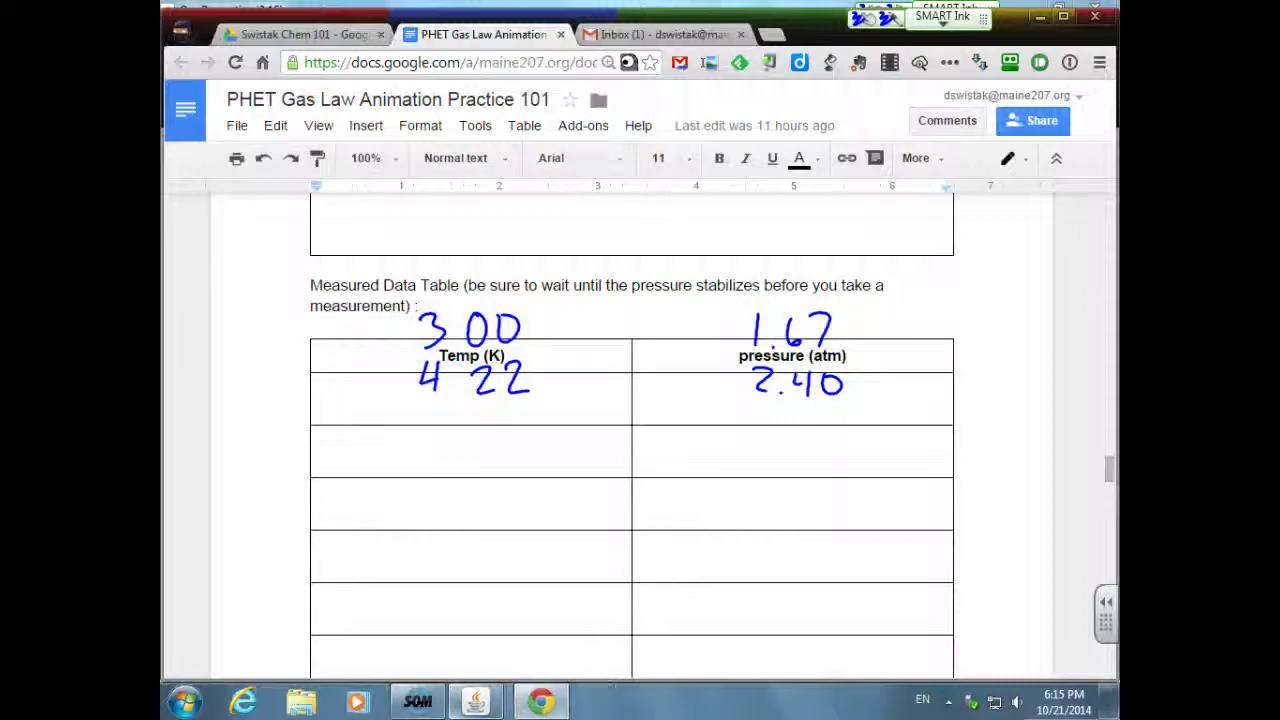
{"action": "key", "text": "F11"}
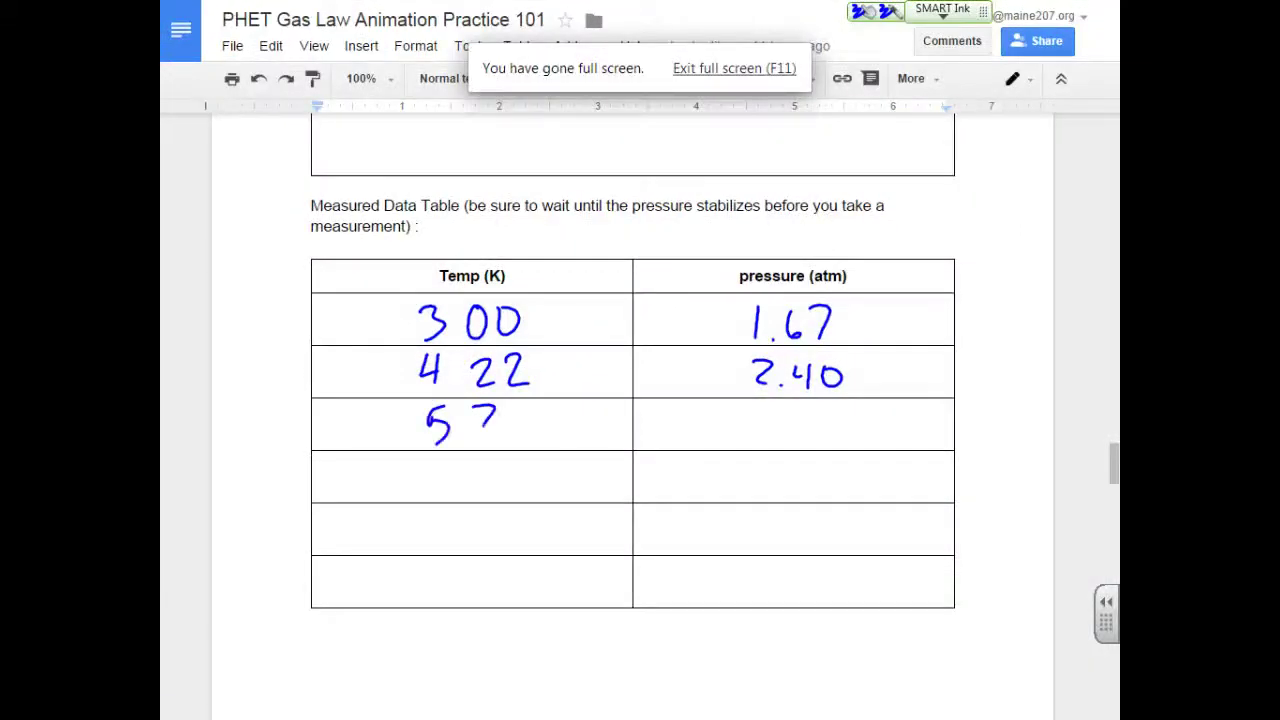
{"action": "left_click_drag", "start_coordinate": [484, 425], "coordinate": [481, 436]}
{"action": "left_click_drag", "start_coordinate": [520, 407], "coordinate": [522, 407]}
{"action": "mouse_move", "coordinate": [761, 414]}
{"action": "left_mouse_down"}
{"action": "mouse_move", "coordinate": [772, 413]}
{"action": "mouse_move", "coordinate": [762, 441]}
{"action": "mouse_move", "coordinate": [830, 441]}
{"action": "left_mouse_up"}
{"action": "left_click", "coordinate": [785, 441]}
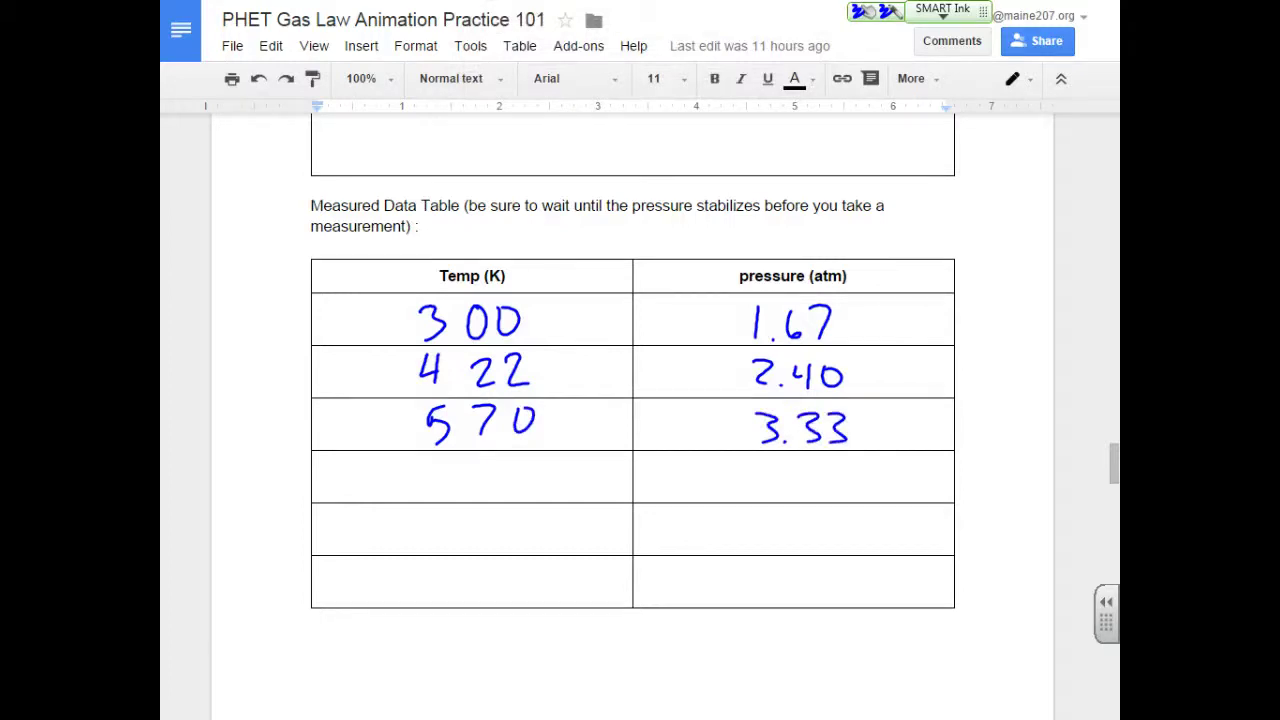
Switch to the Gas Properties simulation and cool the gas in the chamber to 194 K
{"action": "key", "text": "alt+Tab"}
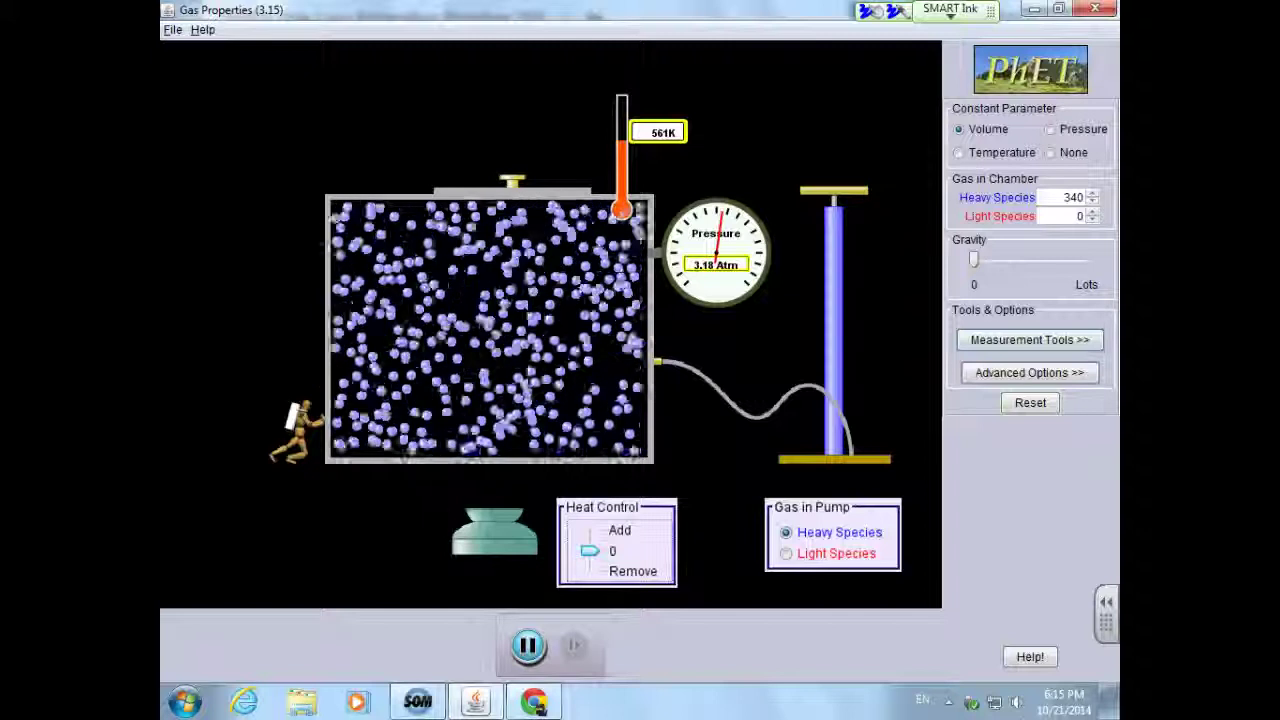
{"action": "left_click_drag", "start_coordinate": [590, 551], "coordinate": [590, 571]}
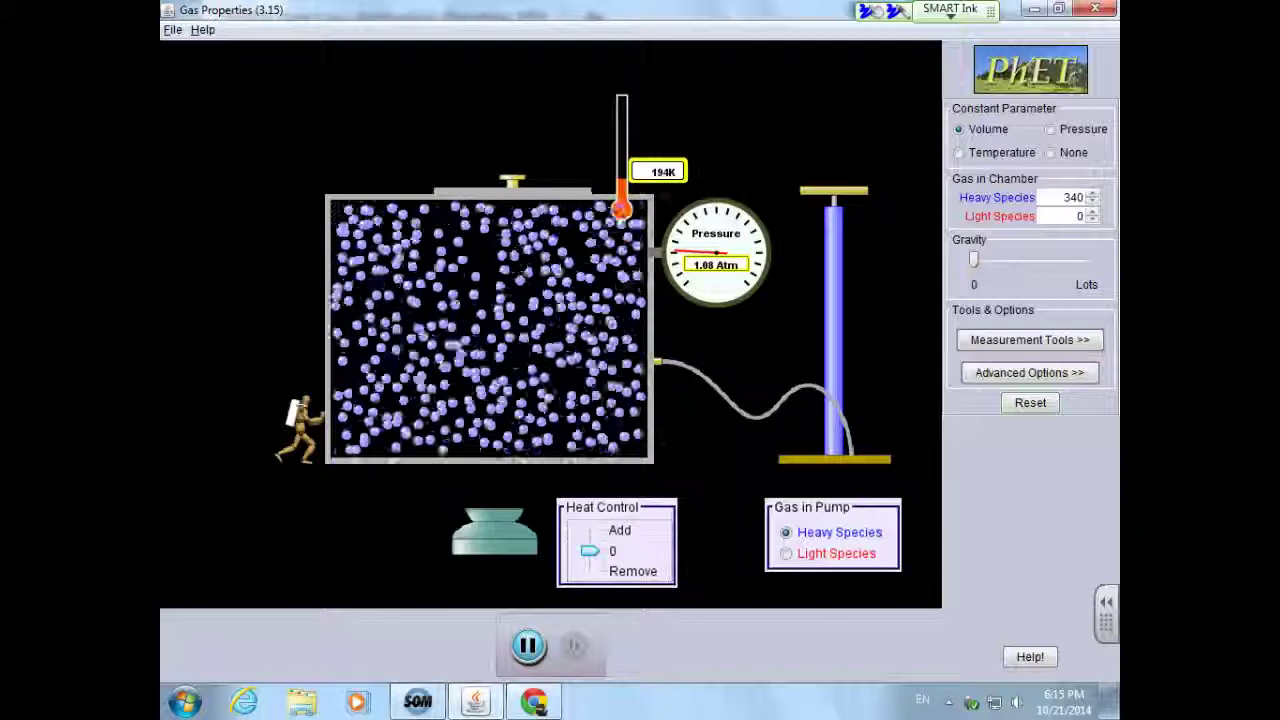
{"action": "key", "text": "alt+Tab"}
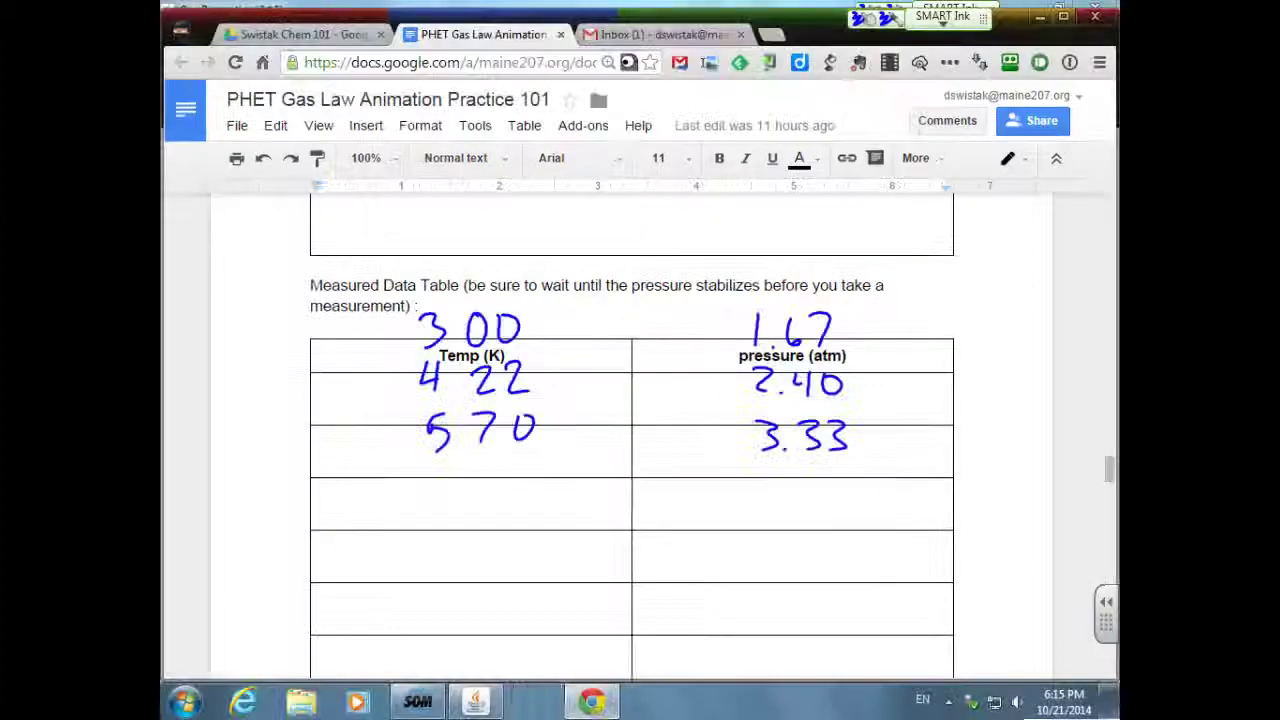
{"action": "key", "text": "F11"}
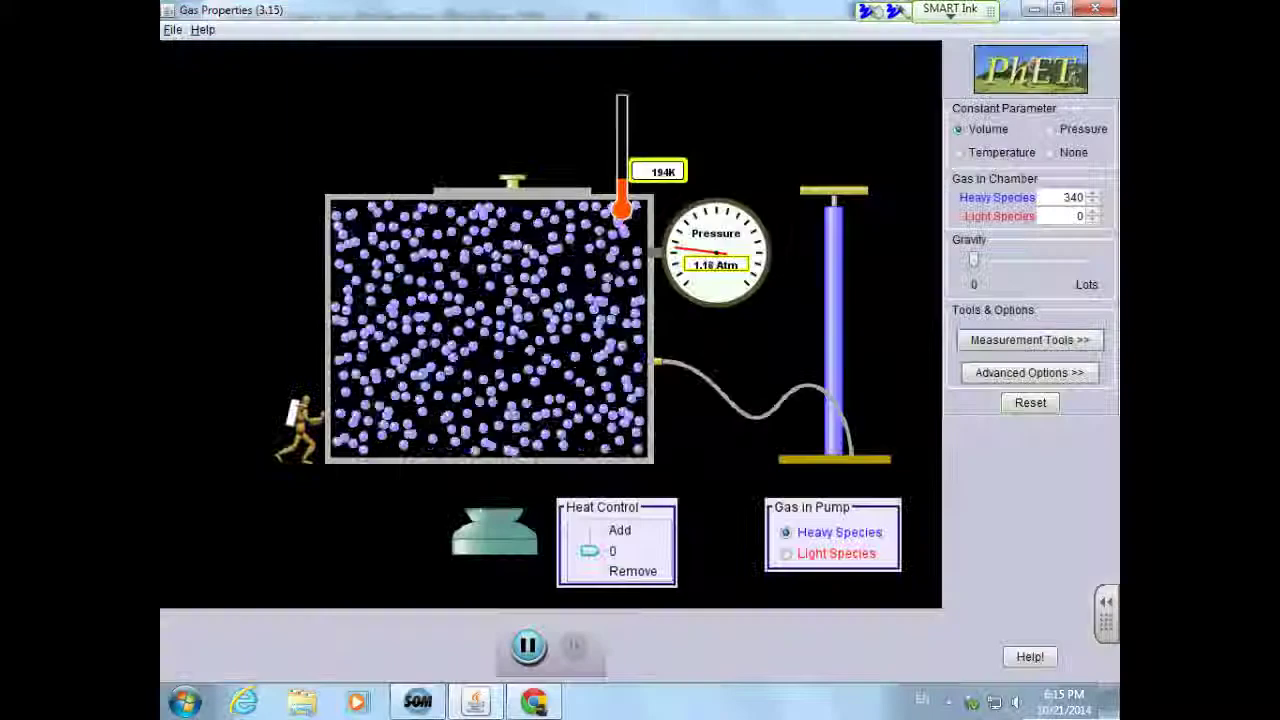
Return to the worksheet and handwrite 194 and 1.06 in the table's fourth row, with an arrow up to above the 300 entry
{"action": "key", "text": "alt+Tab"}
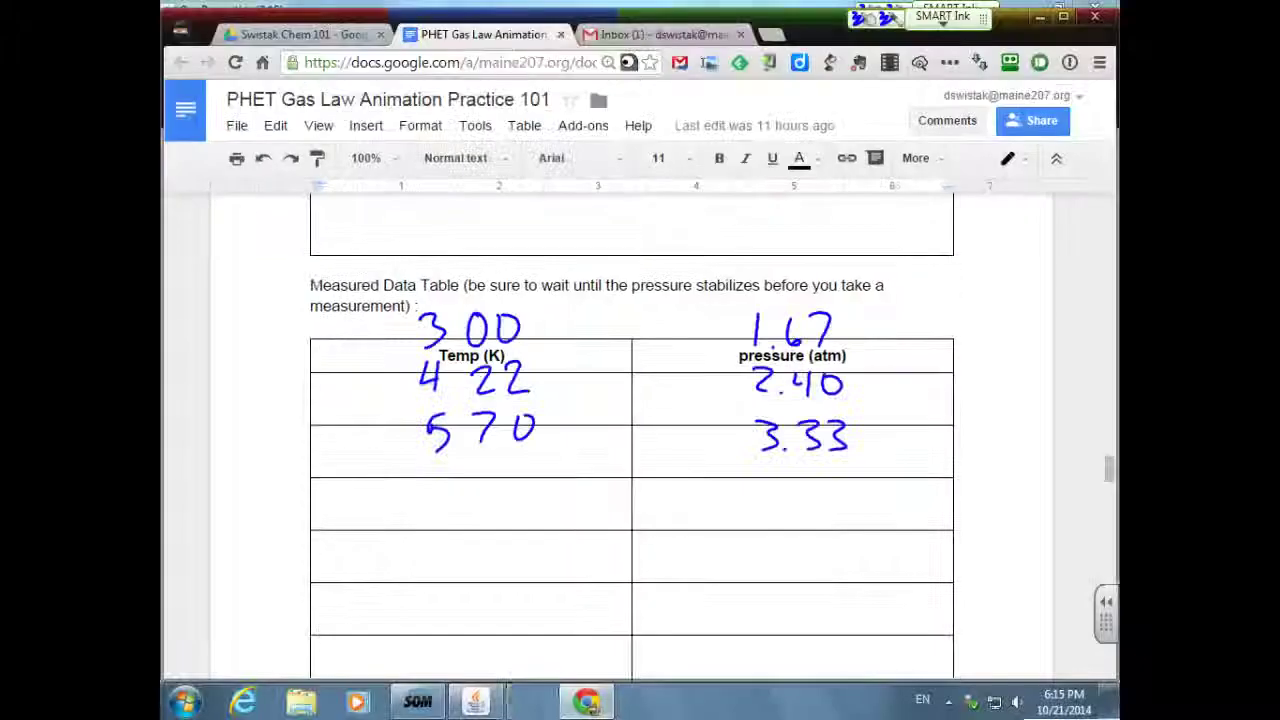
{"action": "key", "text": "F11"}
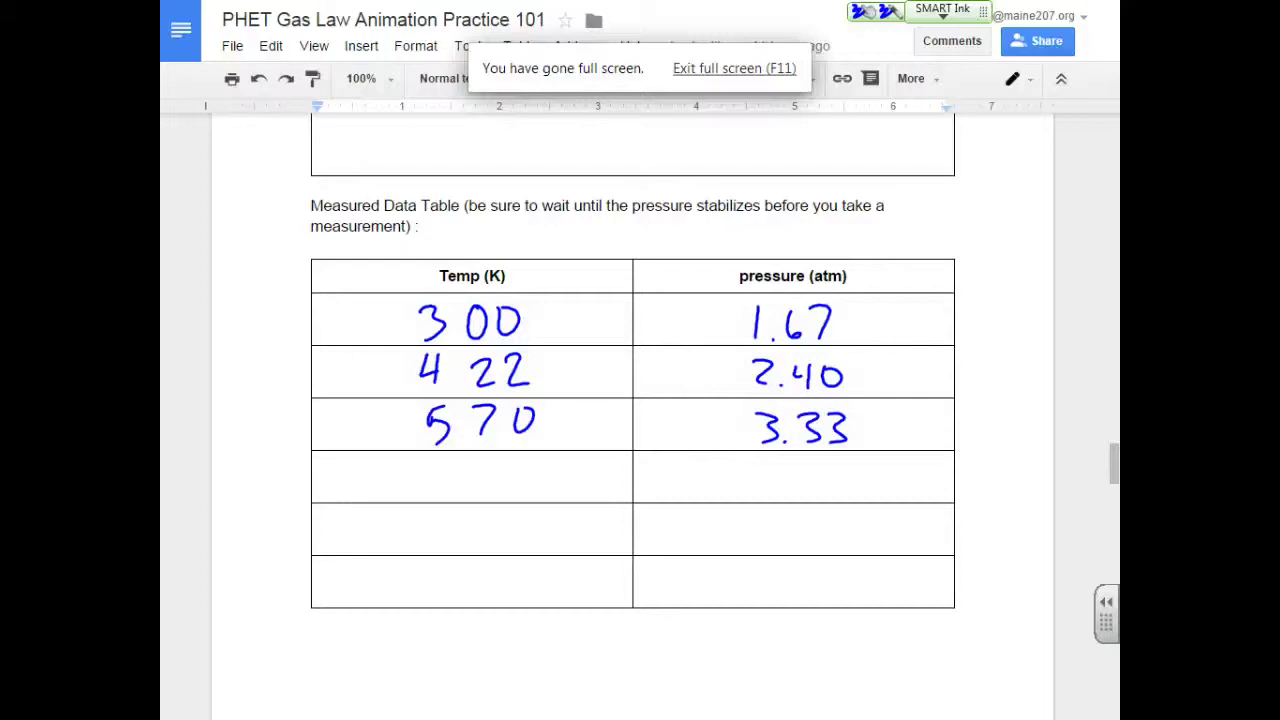
{"action": "left_click_drag", "start_coordinate": [493, 470], "coordinate": [488, 492]}
{"action": "left_click_drag", "start_coordinate": [516, 464], "coordinate": [530, 479]}
{"action": "left_click_drag", "start_coordinate": [529, 463], "coordinate": [530, 493]}
{"action": "mouse_move", "coordinate": [767, 463]}
{"action": "left_mouse_down"}
{"action": "mouse_move", "coordinate": [765, 484]}
{"action": "mouse_move", "coordinate": [810, 466]}
{"action": "left_mouse_up"}
{"action": "left_click_drag", "start_coordinate": [834, 466], "coordinate": [831, 479]}
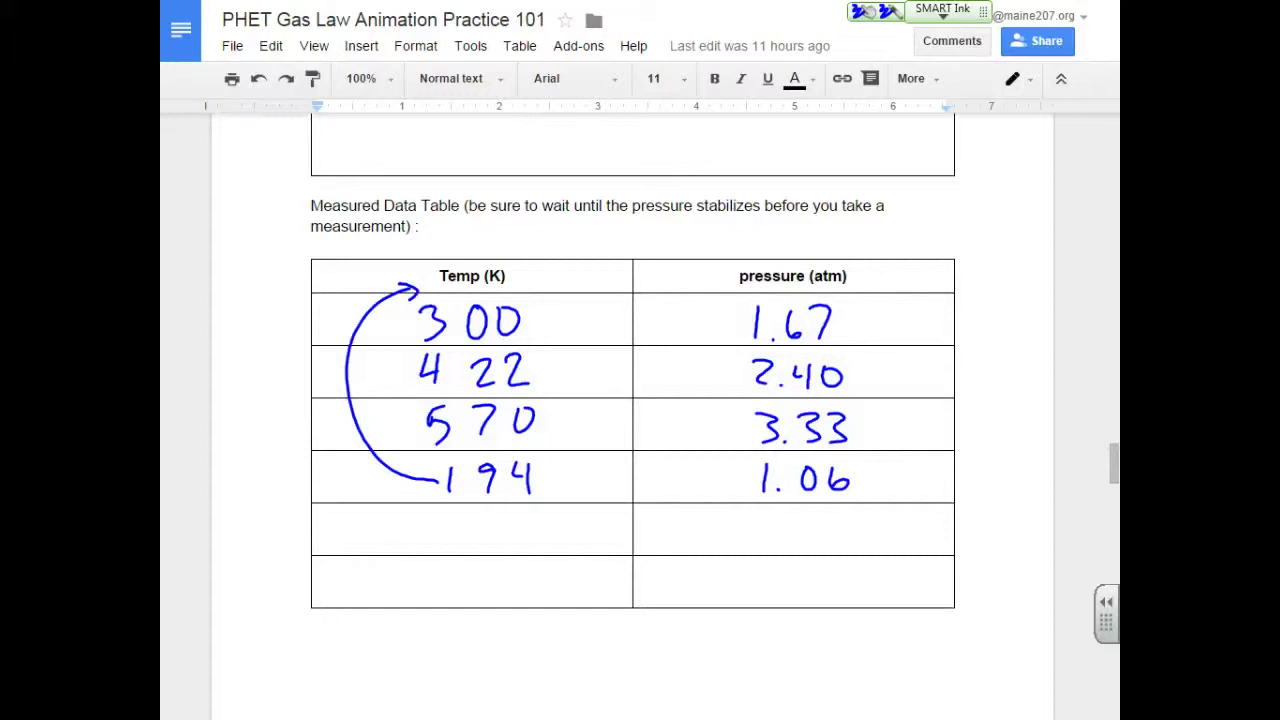
Switch to the Gas Properties simulation and heat the gas in the chamber to 671 K
{"action": "key", "text": "alt+Tab"}
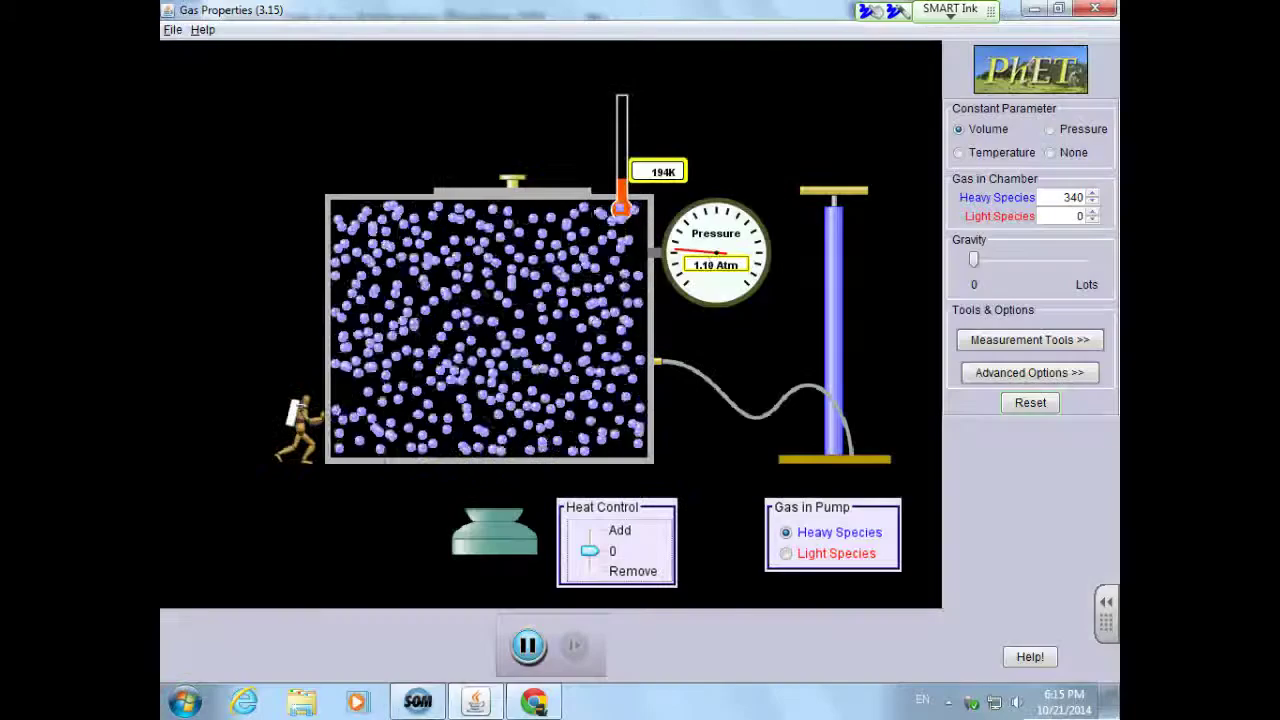
{"action": "left_click_drag", "start_coordinate": [589, 551], "coordinate": [589, 530]}
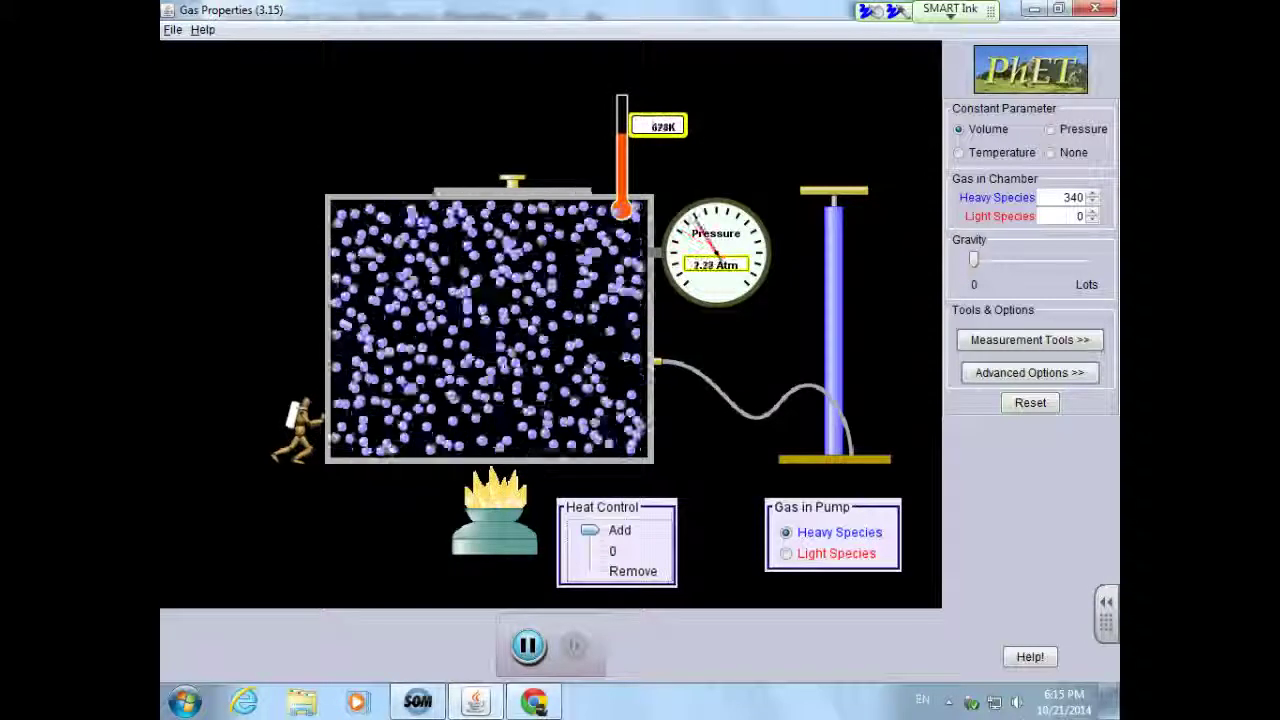
{"action": "mouse_move", "coordinate": [589, 530]}
{"action": "left_mouse_down"}
{"action": "mouse_move", "coordinate": [589, 551]}
{"action": "mouse_move", "coordinate": [589, 530]}
{"action": "left_mouse_up"}
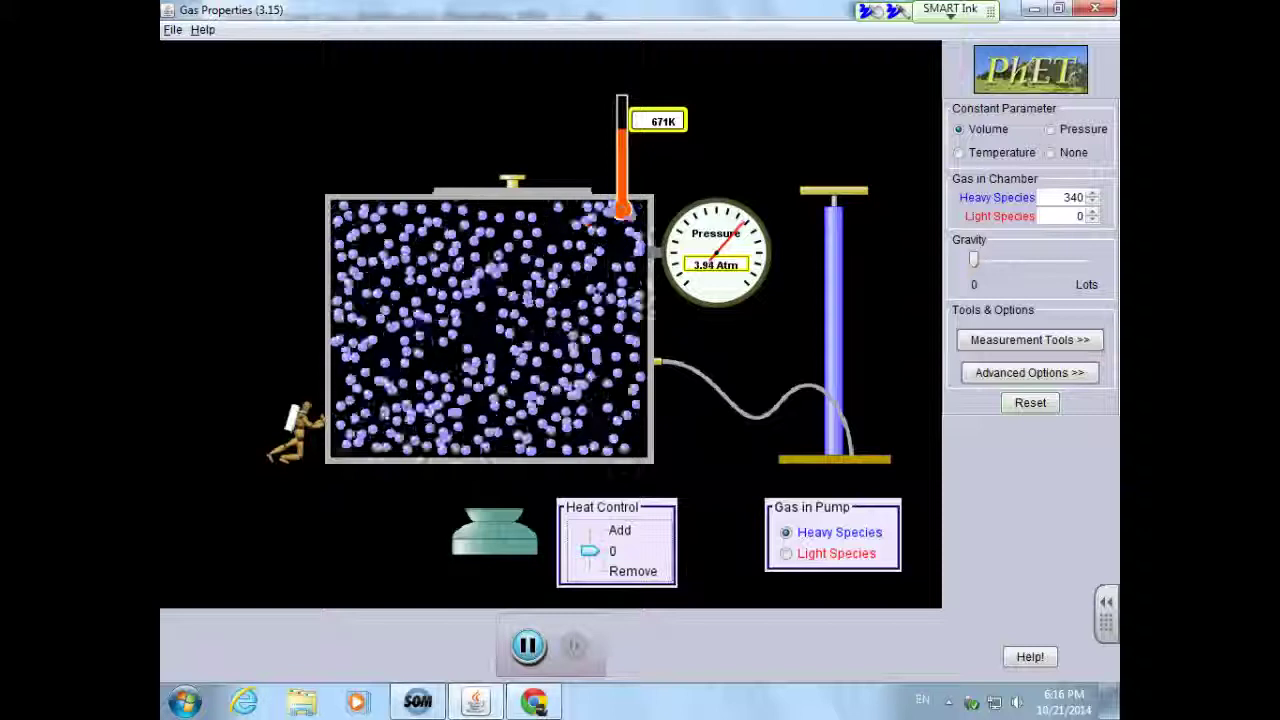
Return to the full-screen worksheet and handwrite 671 and 3.90 in the data table's fifth row
{"action": "key", "text": "alt+Tab"}
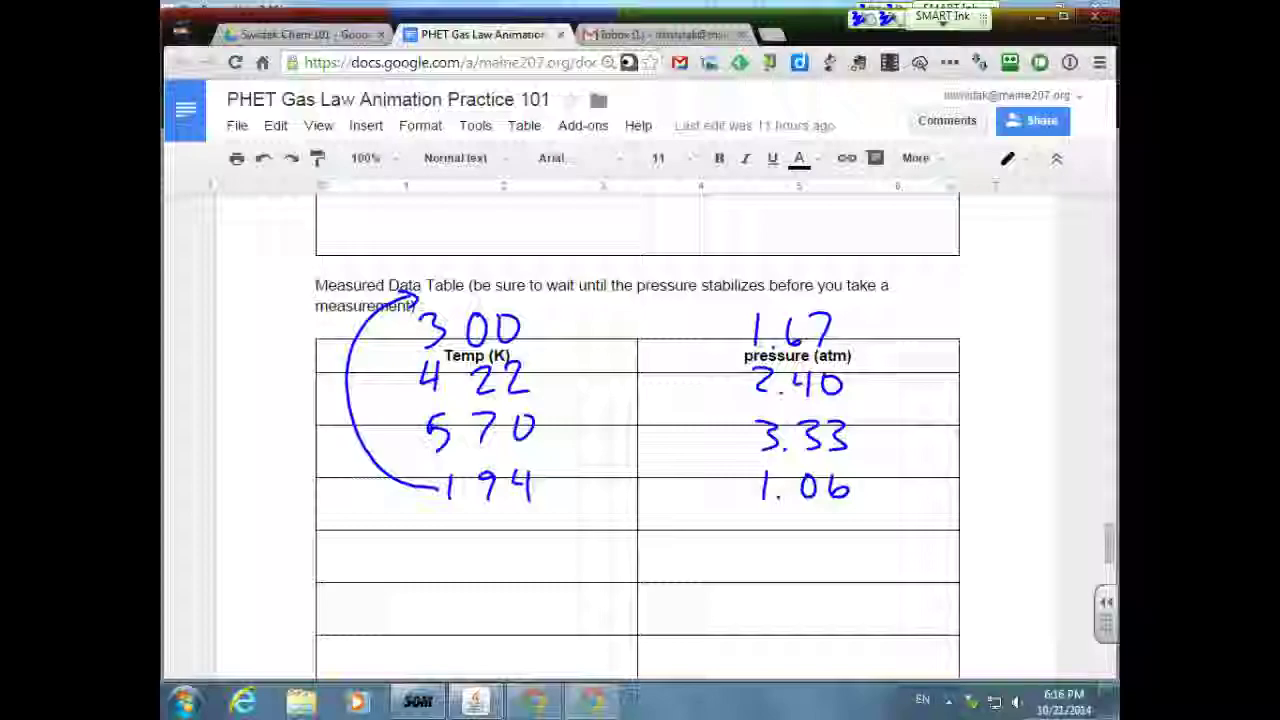
{"action": "key", "text": "F11"}
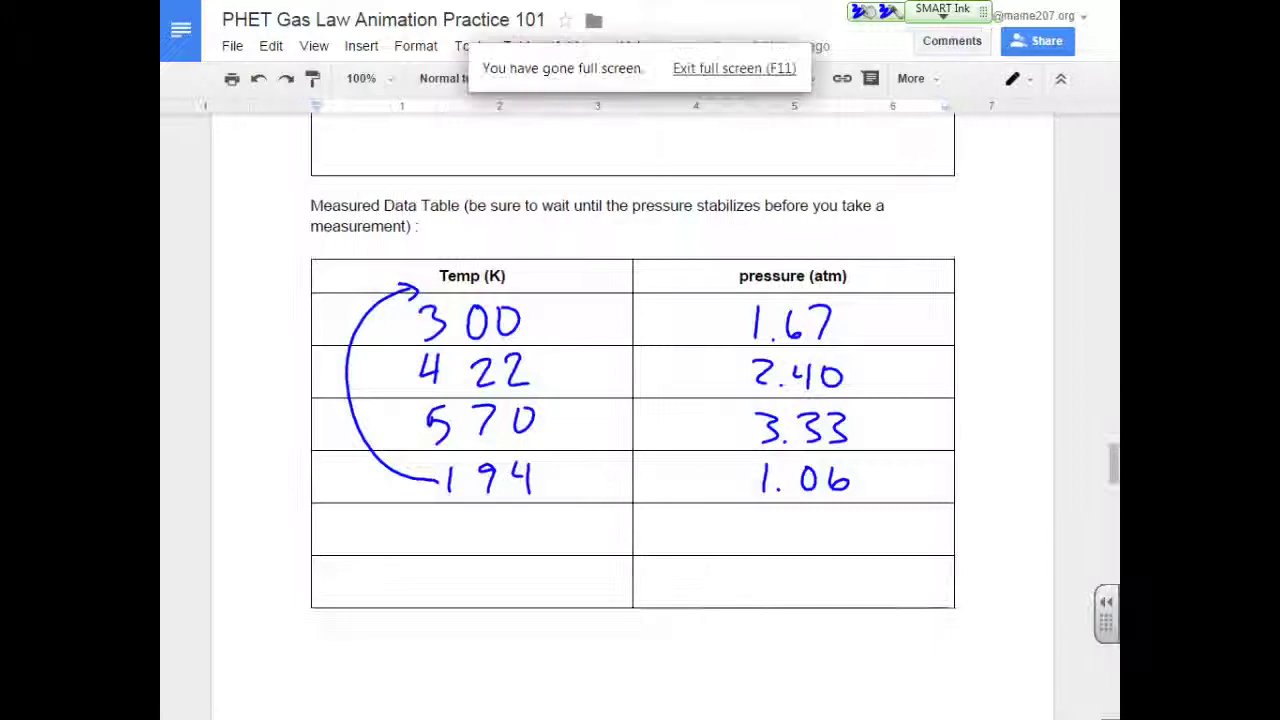
{"action": "mouse_move", "coordinate": [449, 509]}
{"action": "left_mouse_down"}
{"action": "mouse_move", "coordinate": [458, 546]}
{"action": "mouse_move", "coordinate": [443, 542]}
{"action": "left_mouse_up"}
{"action": "mouse_move", "coordinate": [487, 514]}
{"action": "left_mouse_down"}
{"action": "mouse_move", "coordinate": [507, 512]}
{"action": "mouse_move", "coordinate": [495, 544]}
{"action": "left_mouse_up"}
{"action": "left_click_drag", "start_coordinate": [527, 507], "coordinate": [525, 543]}
{"action": "left_click_drag", "start_coordinate": [757, 517], "coordinate": [757, 546]}
{"action": "left_click", "coordinate": [781, 548]}
{"action": "mouse_move", "coordinate": [818, 508]}
{"action": "left_mouse_down"}
{"action": "mouse_move", "coordinate": [816, 543]}
{"action": "mouse_move", "coordinate": [847, 514]}
{"action": "left_mouse_up"}
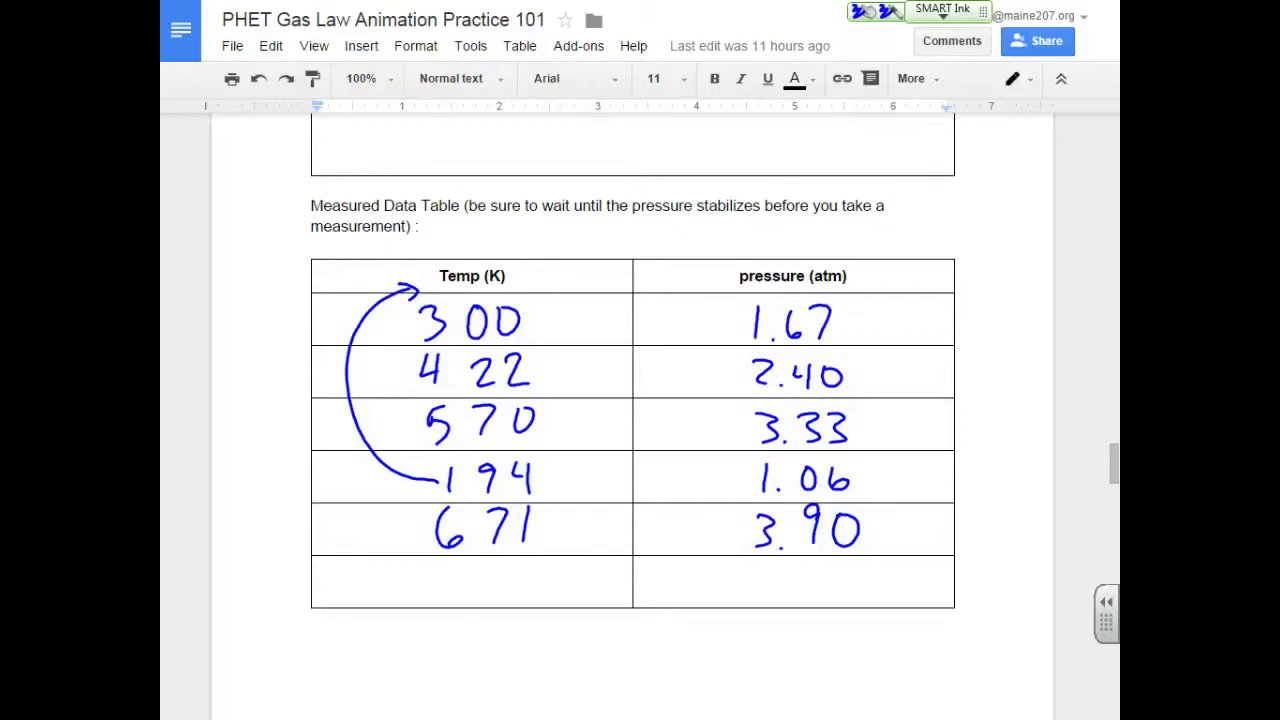
Heat the simulated gas to 840 K and handwrite 840 and 4.90 in the worksheet table's sixth row
{"action": "key", "text": "alt+Tab"}
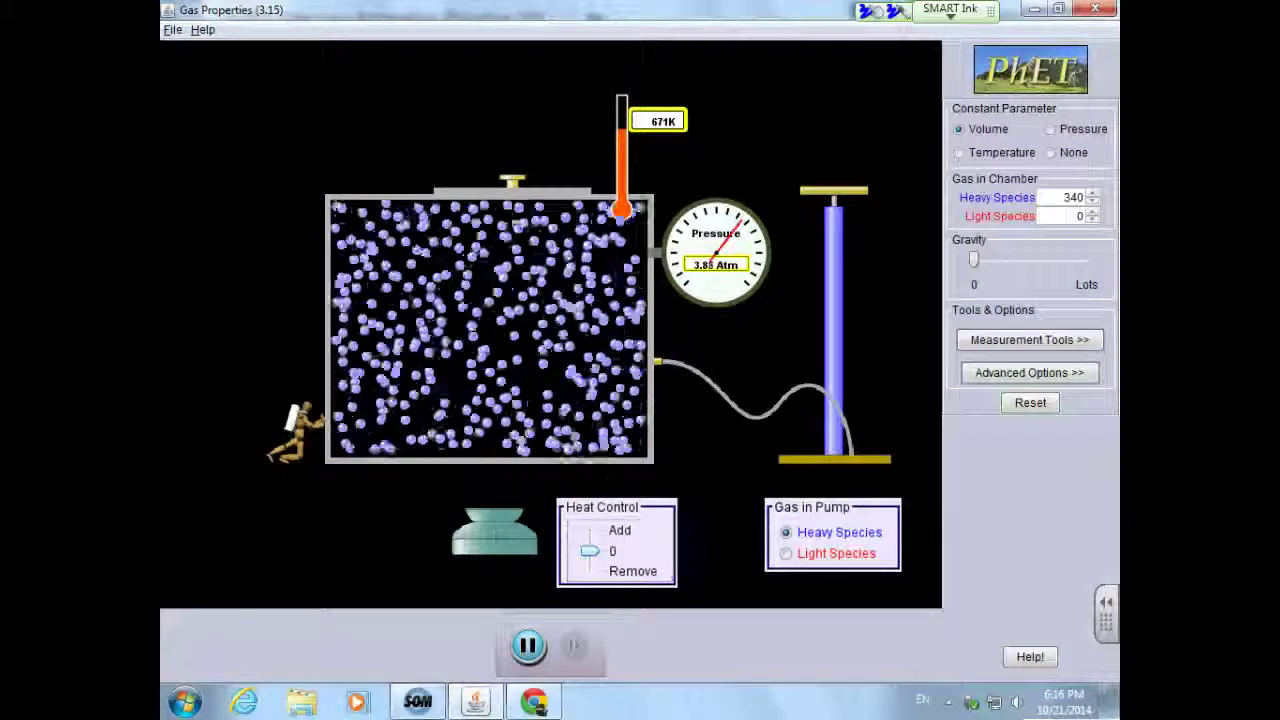
{"action": "left_click_drag", "start_coordinate": [590, 551], "coordinate": [590, 530]}
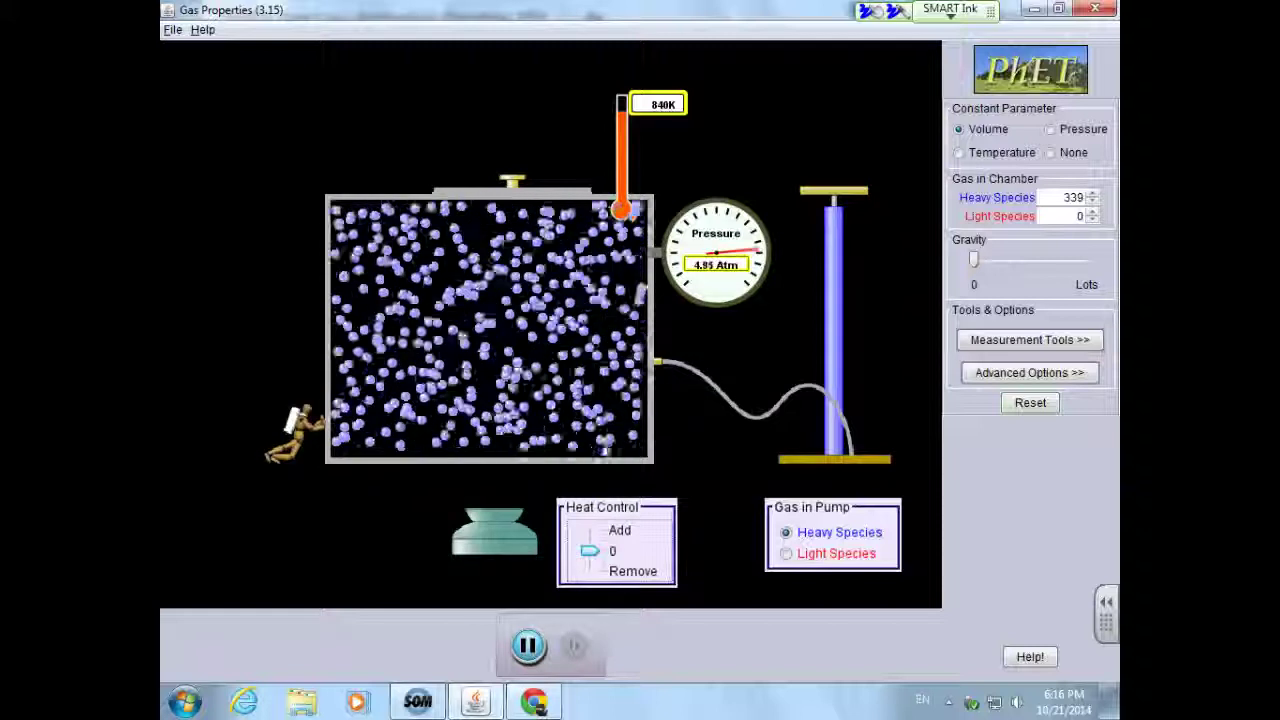
{"action": "key", "text": "alt+Tab"}
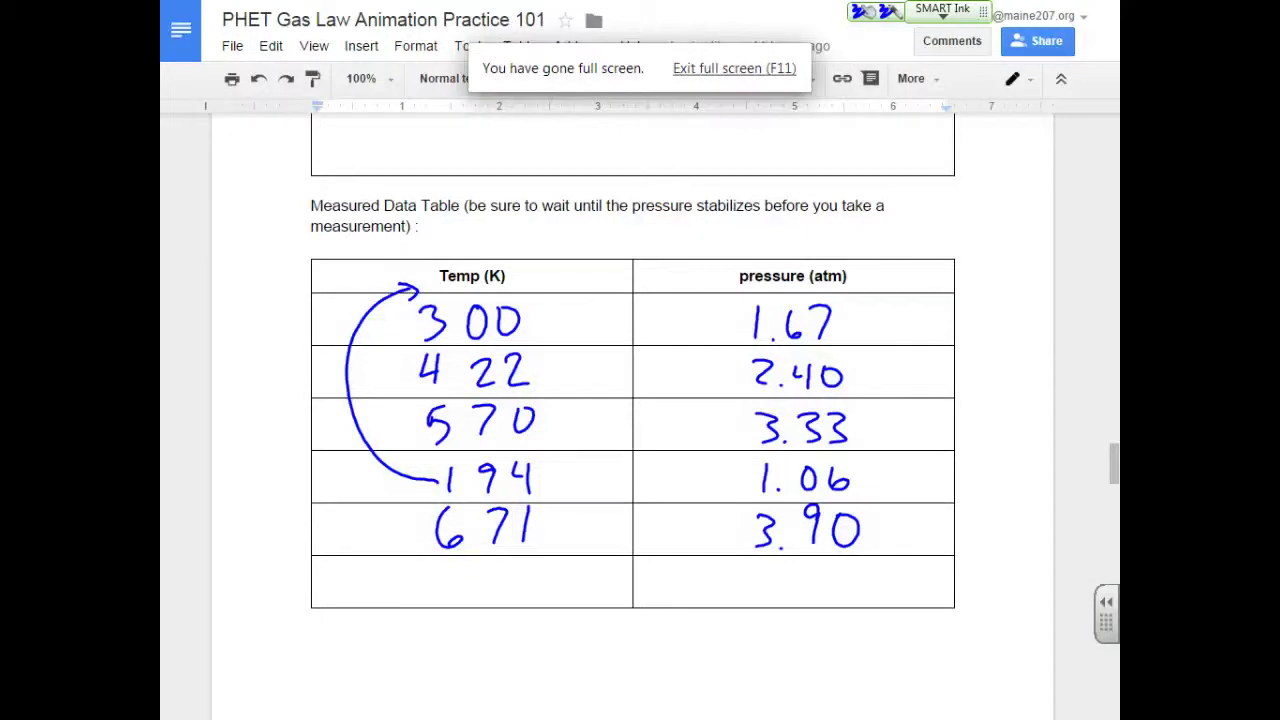
{"action": "mouse_move", "coordinate": [468, 573]}
{"action": "left_mouse_down"}
{"action": "mouse_move", "coordinate": [508, 588]}
{"action": "mouse_move", "coordinate": [507, 602]}
{"action": "left_mouse_up"}
{"action": "mouse_move", "coordinate": [538, 573]}
{"action": "left_mouse_down"}
{"action": "mouse_move", "coordinate": [551, 580]}
{"action": "mouse_move", "coordinate": [538, 574]}
{"action": "left_mouse_up"}
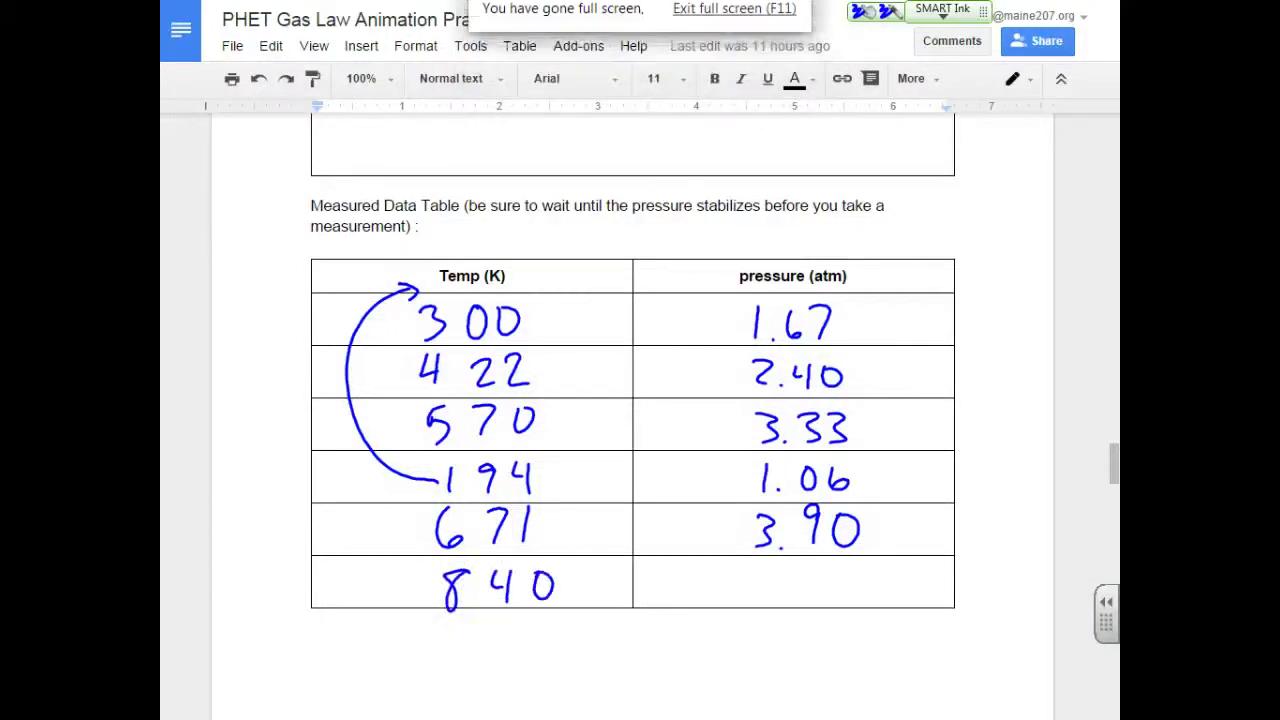
{"action": "left_click_drag", "start_coordinate": [762, 565], "coordinate": [771, 581]}
{"action": "left_click_drag", "start_coordinate": [773, 564], "coordinate": [770, 601]}
{"action": "left_click", "coordinate": [790, 603]}
{"action": "mouse_move", "coordinate": [808, 570]}
{"action": "left_mouse_down"}
{"action": "mouse_move", "coordinate": [811, 608]}
{"action": "mouse_move", "coordinate": [845, 575]}
{"action": "left_mouse_up"}
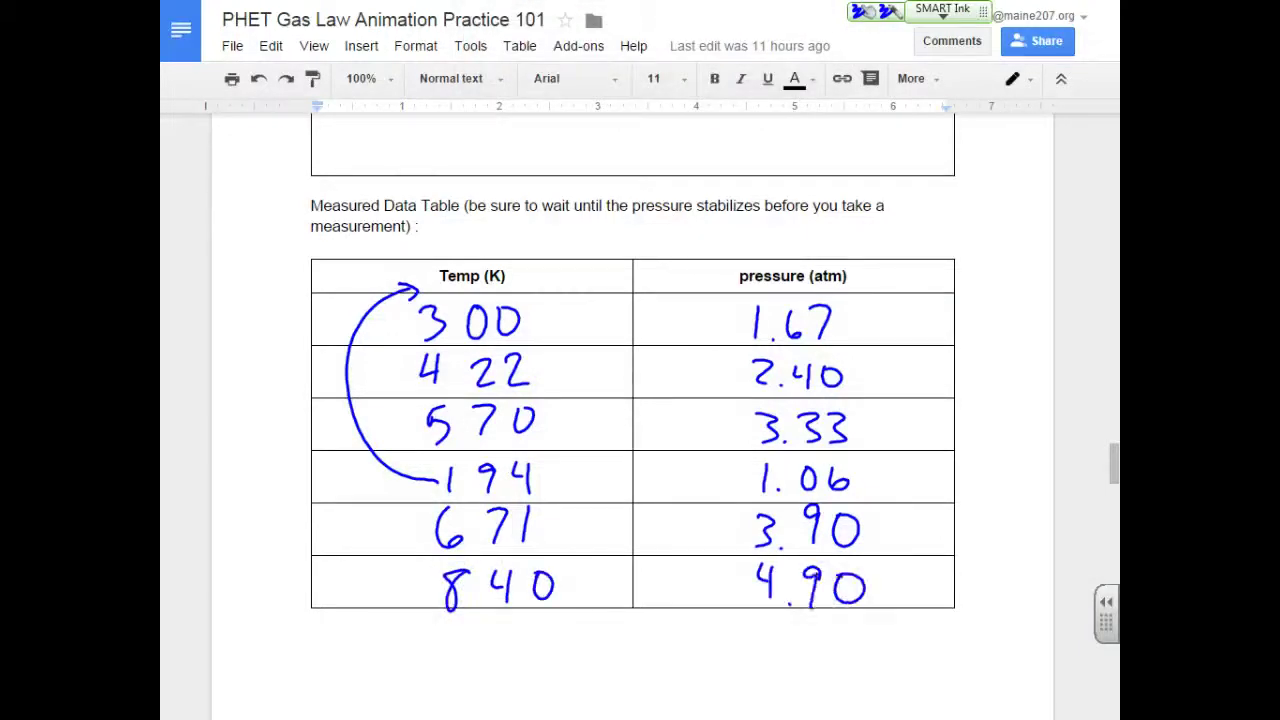
Recheck the simulation's pressure gauge, and look over the worksheet's graph grid, Slope, FE Statement and Particle Pictures sections
{"action": "key", "text": "alt+Tab"}
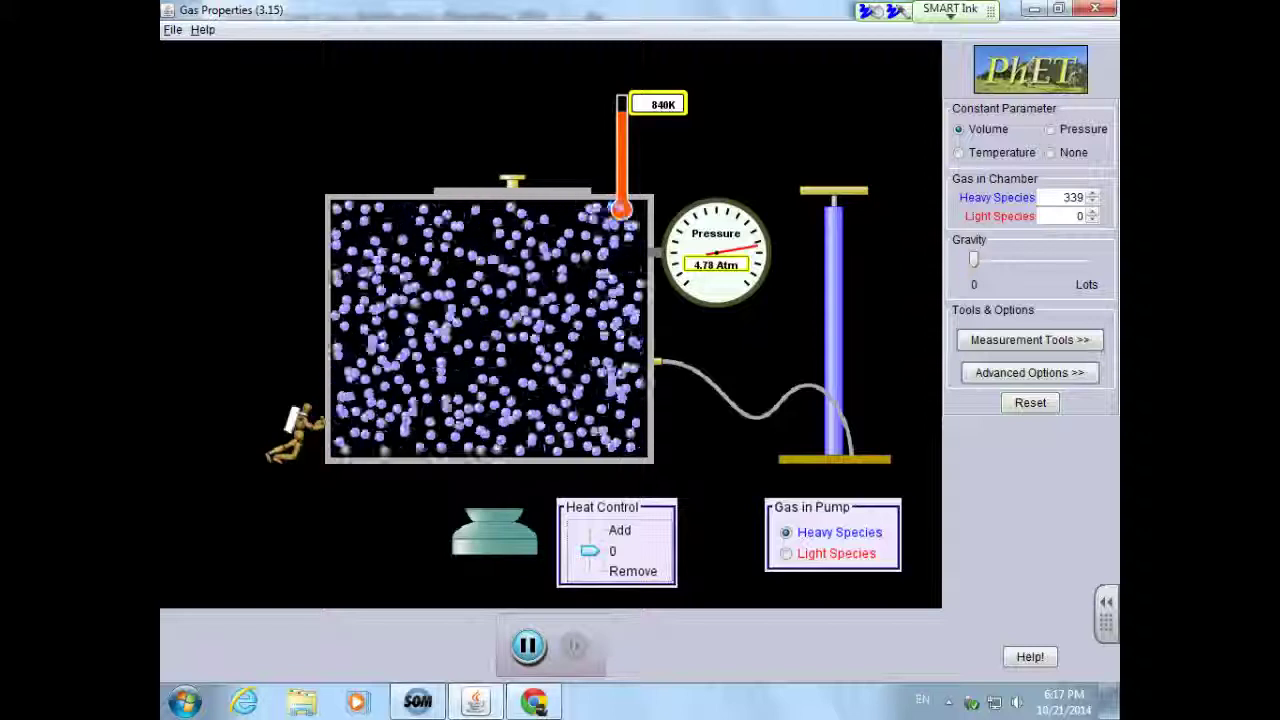
{"action": "key", "text": "alt+Tab"}
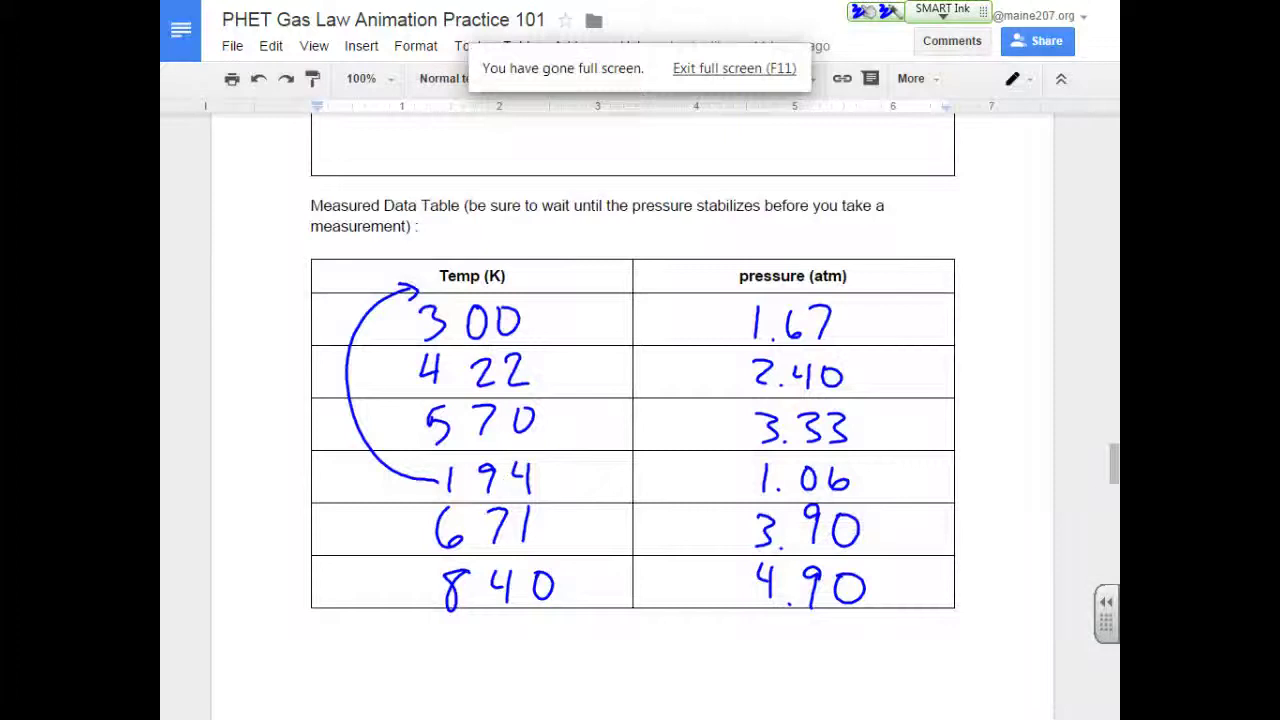
{"action": "scroll", "coordinate": [632, 400], "scroll_direction": "down", "scroll_amount": 5}
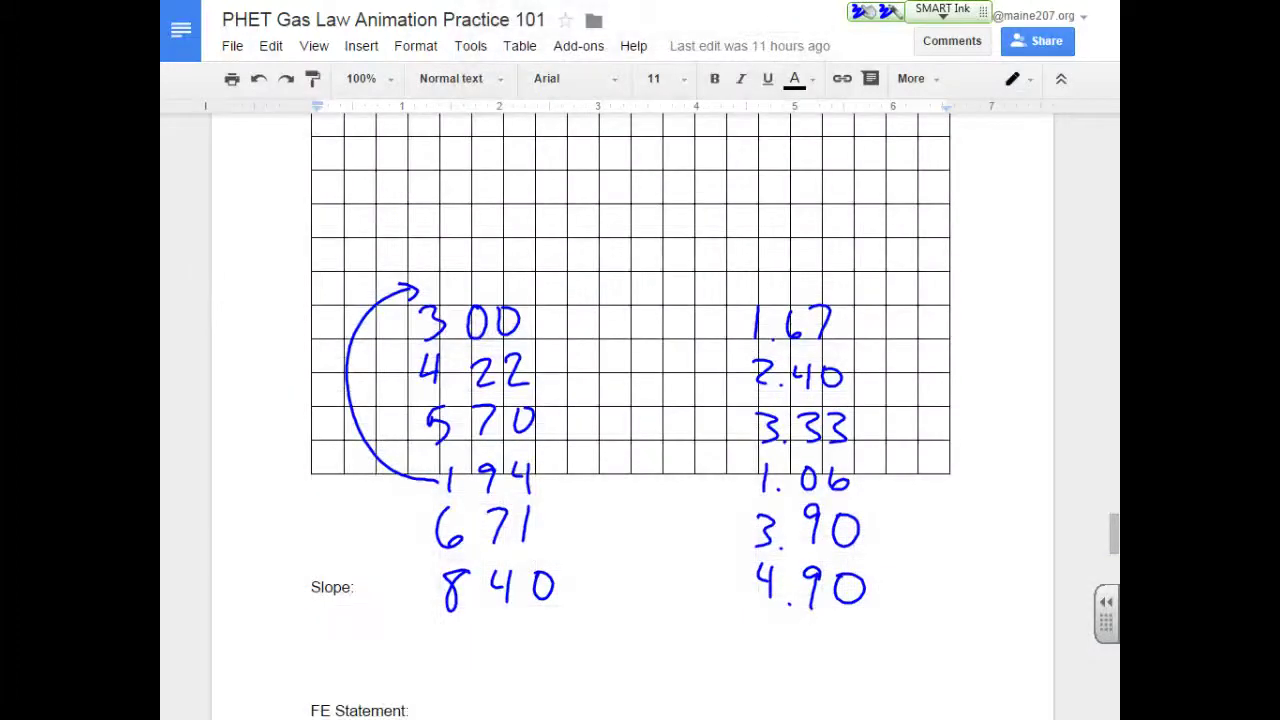
{"action": "scroll", "coordinate": [632, 400], "scroll_direction": "down", "scroll_amount": 3}
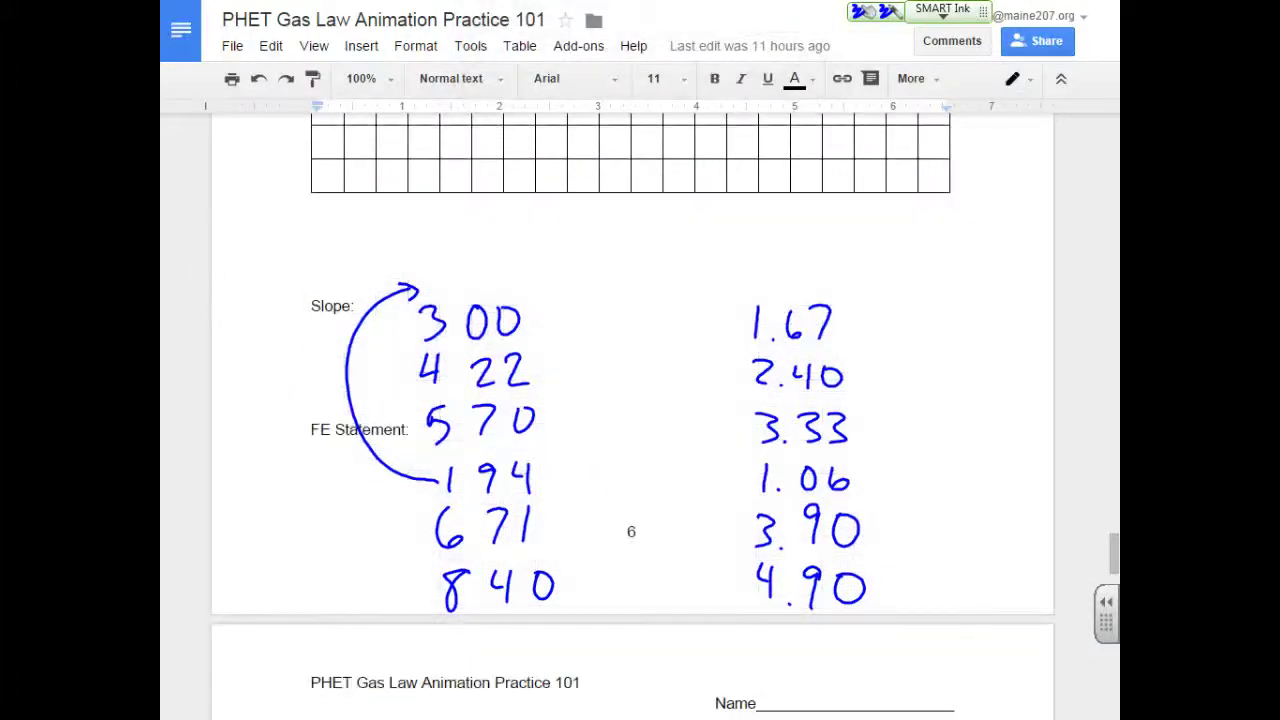
{"action": "scroll", "coordinate": [632, 400], "scroll_direction": "up", "scroll_amount": 2}
{"action": "scroll", "coordinate": [632, 400], "scroll_direction": "down", "scroll_amount": 4}
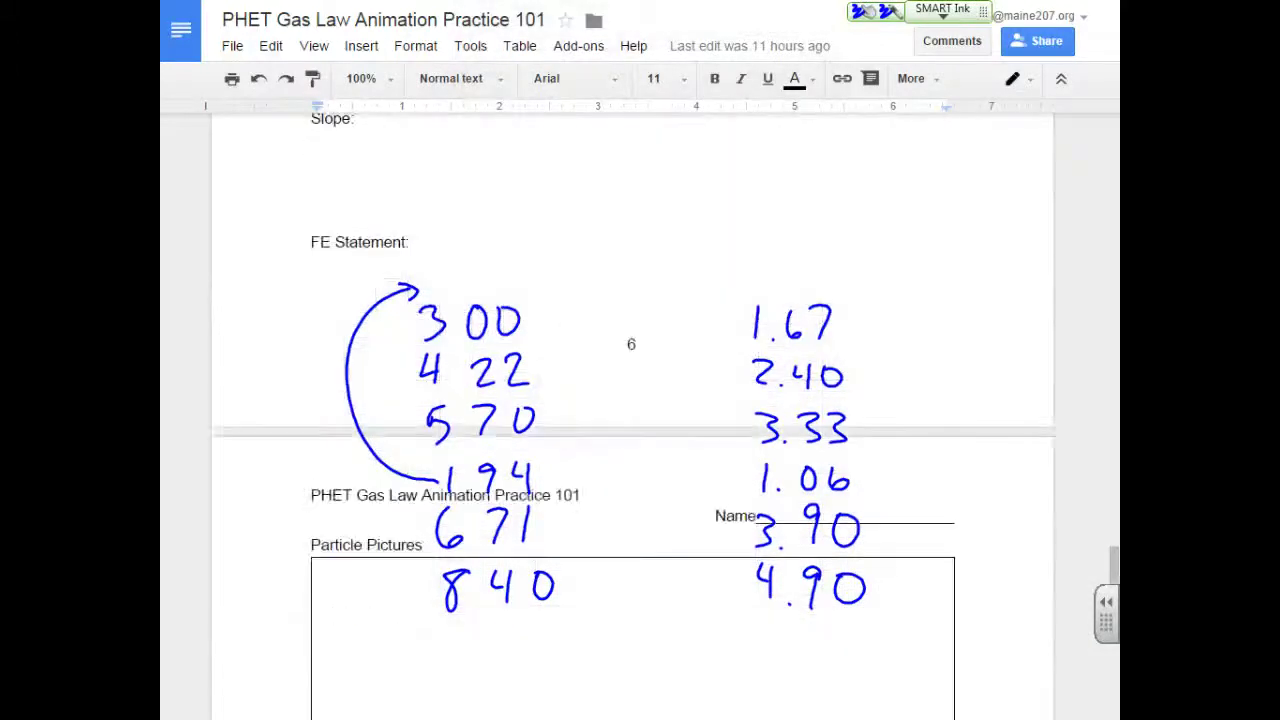
{"action": "scroll", "coordinate": [632, 400], "scroll_direction": "up", "scroll_amount": 10}
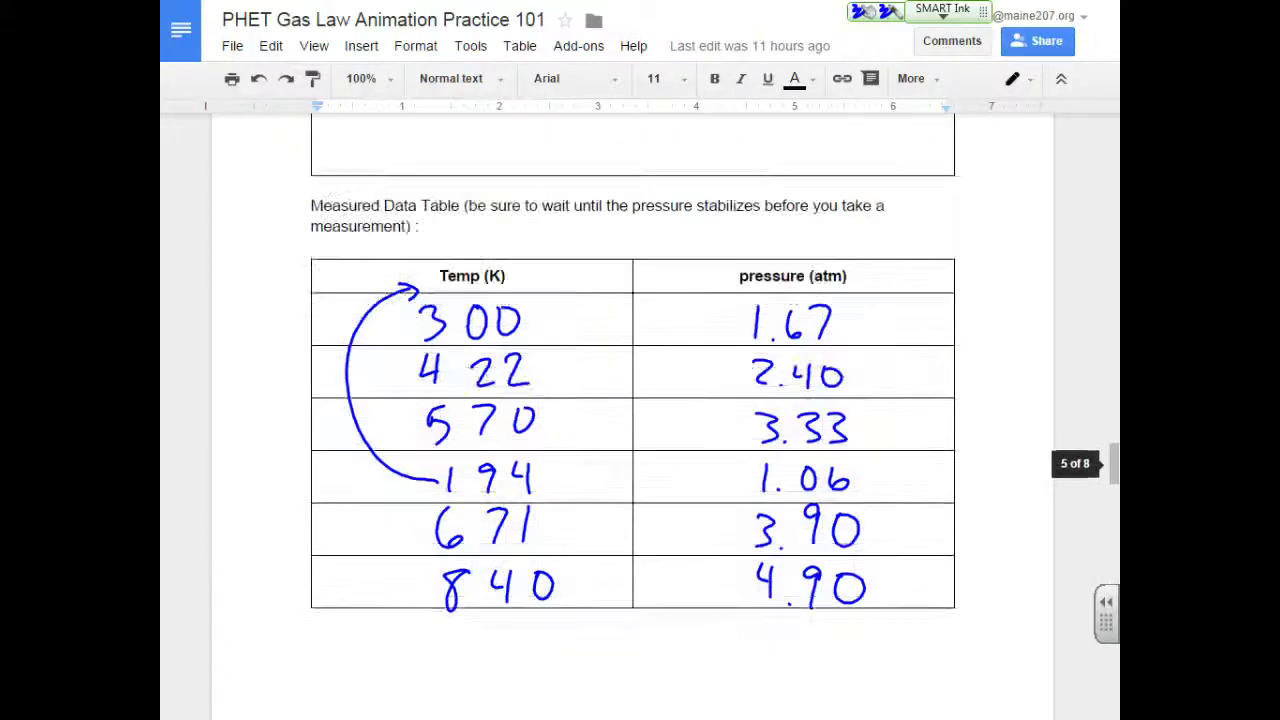